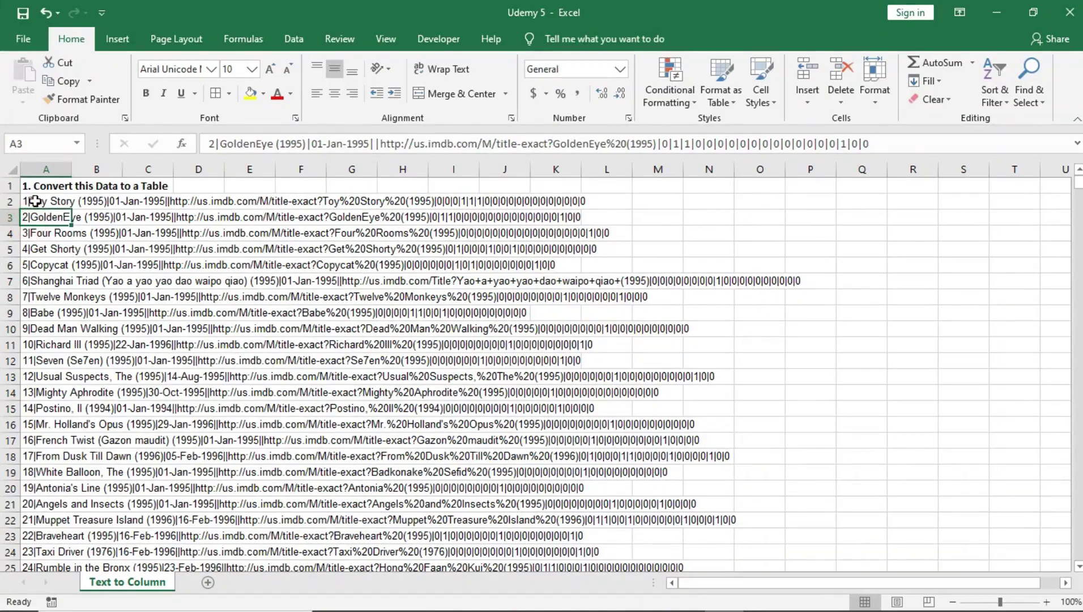
Examine the first movie records in column A and the pipe-separated fields of the Toy Story record in cell A2.
left_click_drag(35, 201, 96, 503)
left_click_drag(35, 201, 35, 408)
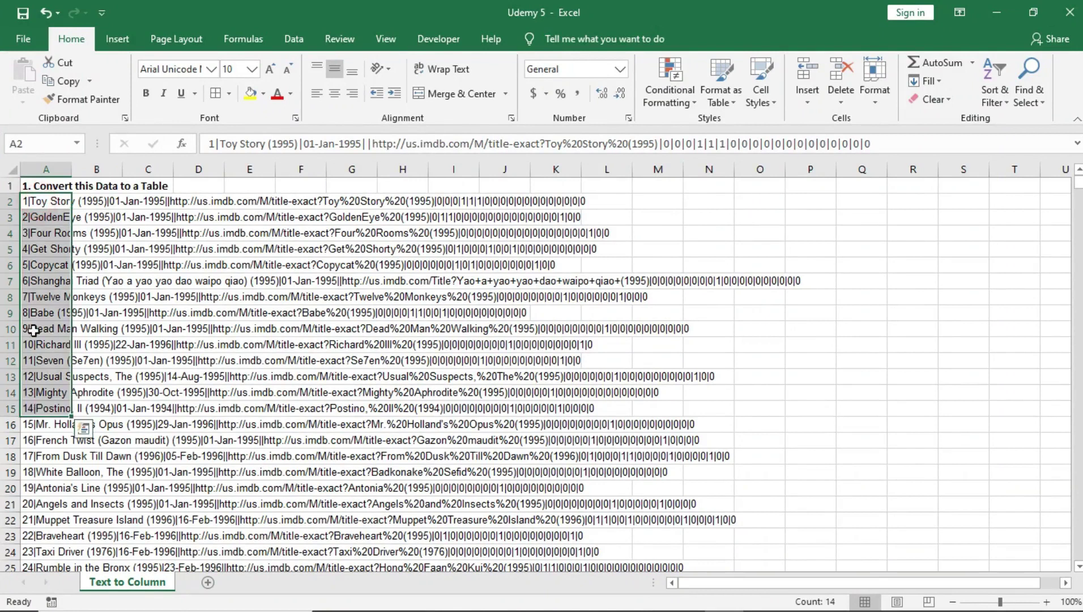
left_click_drag(35, 202, 34, 518)
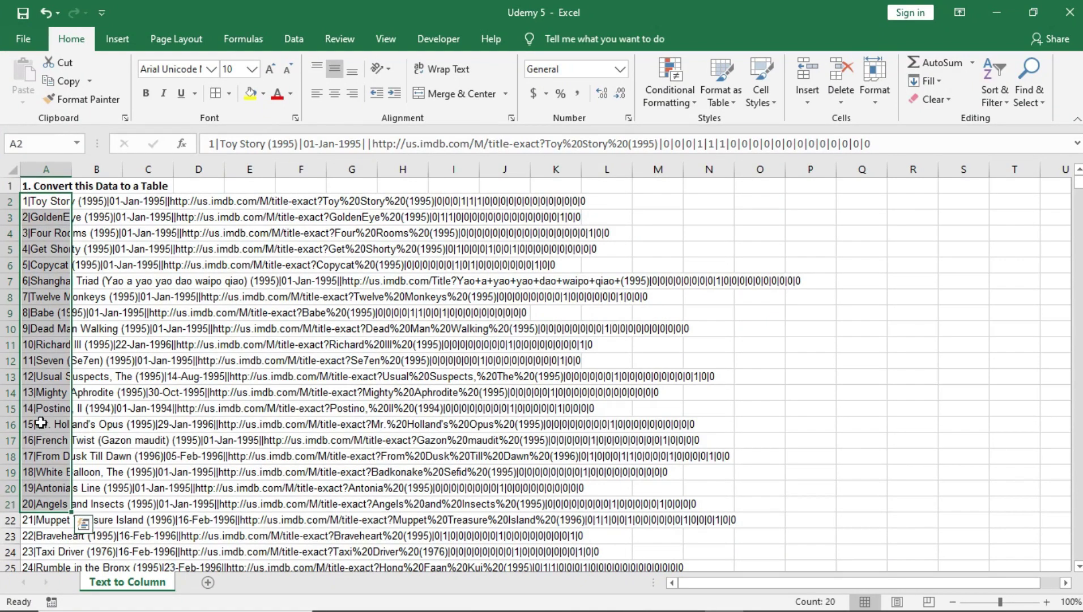
left_click(36, 344)
double_click(28, 201)
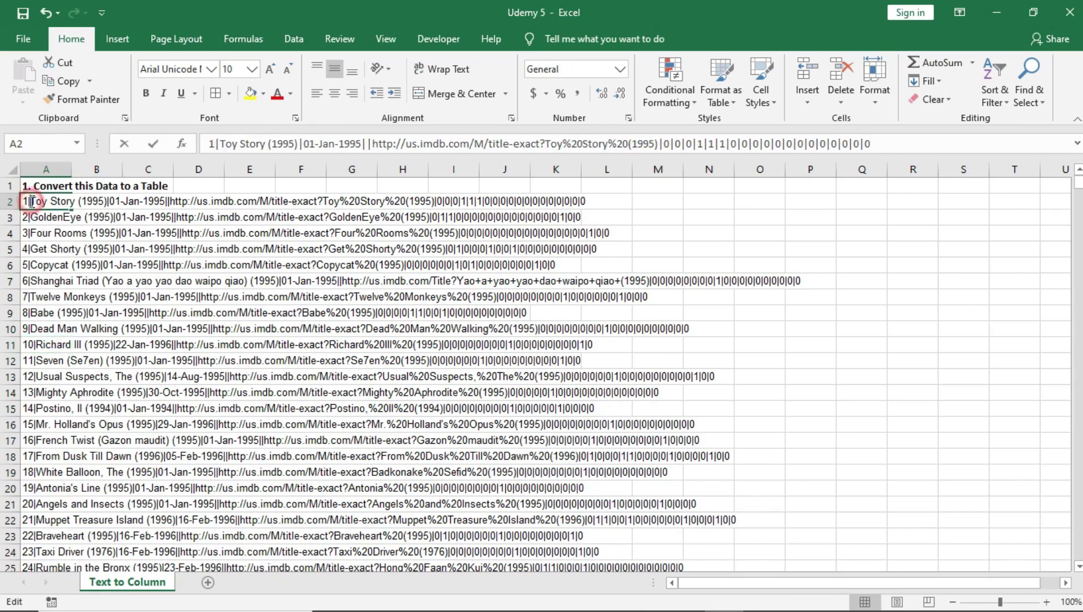
left_click_drag(23, 200, 459, 221)
left_click_drag(565, 209, 590, 204)
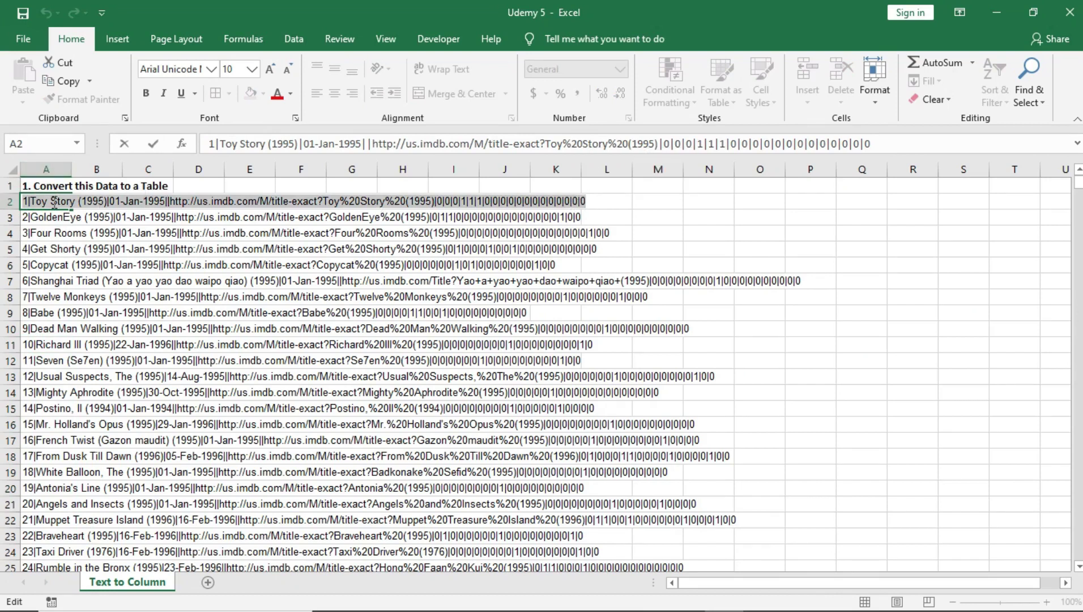
left_click_drag(877, 141, 208, 143)
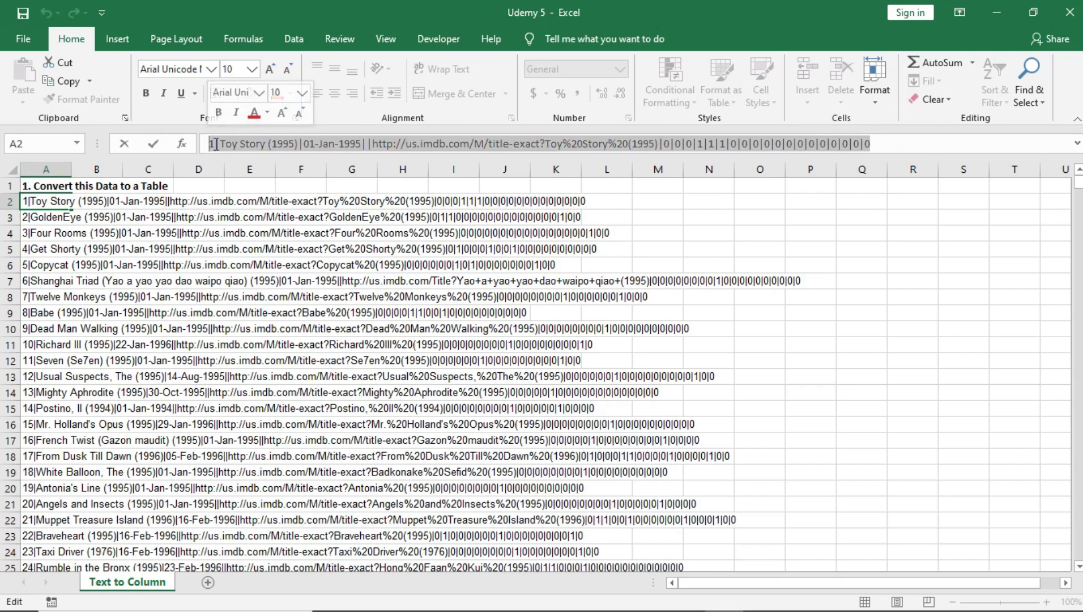
left_click(214, 144)
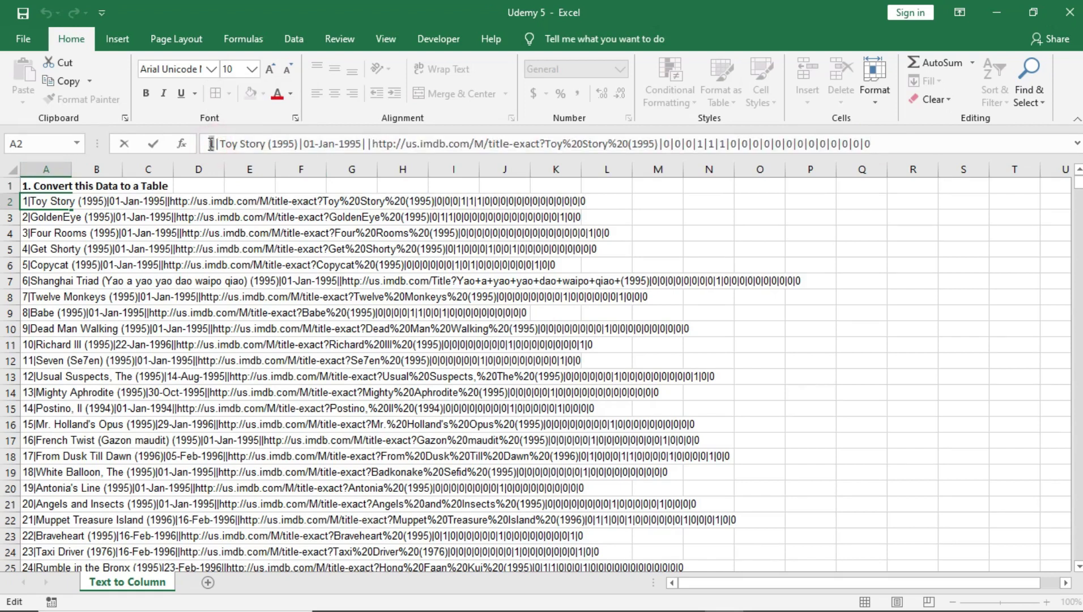
double_click(211, 144)
left_click_drag(220, 145, 363, 148)
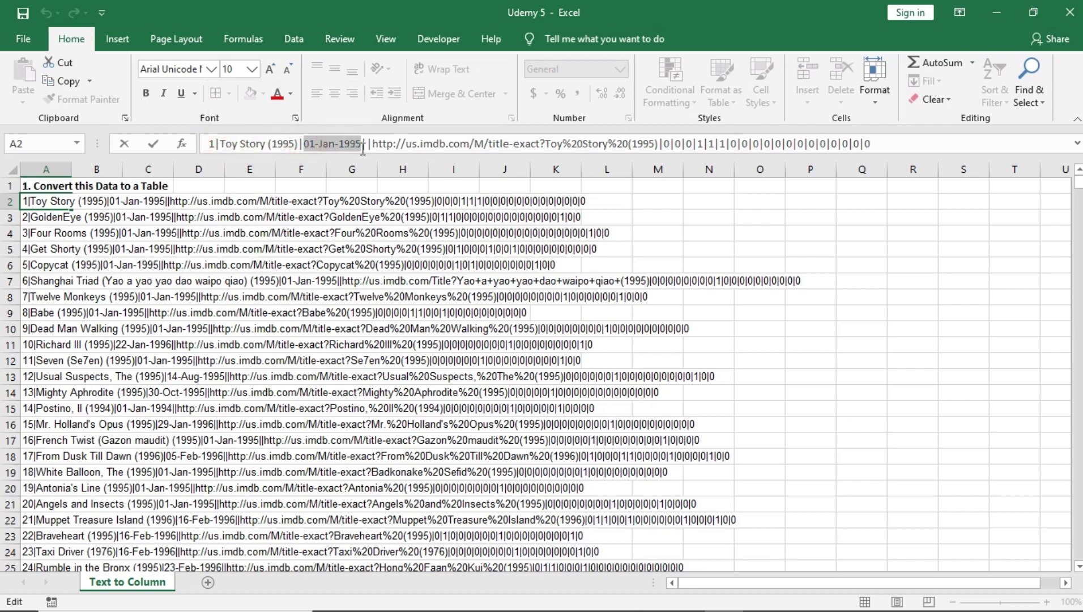
left_click(889, 145)
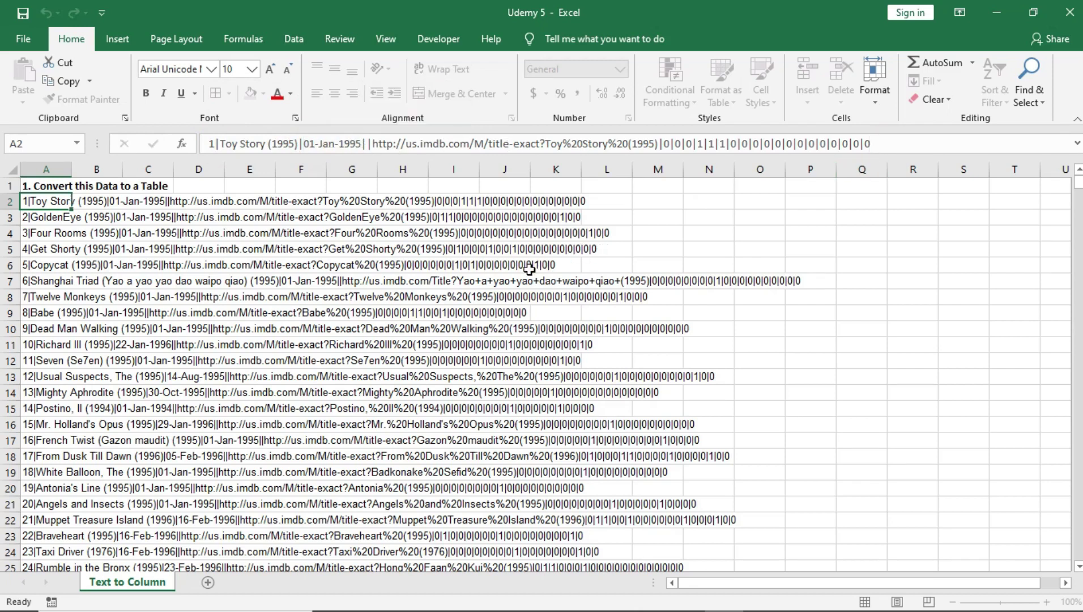
key("Return")
Inspect several individual records in column A to see how each one is stored in its cell.
left_click(237, 344)
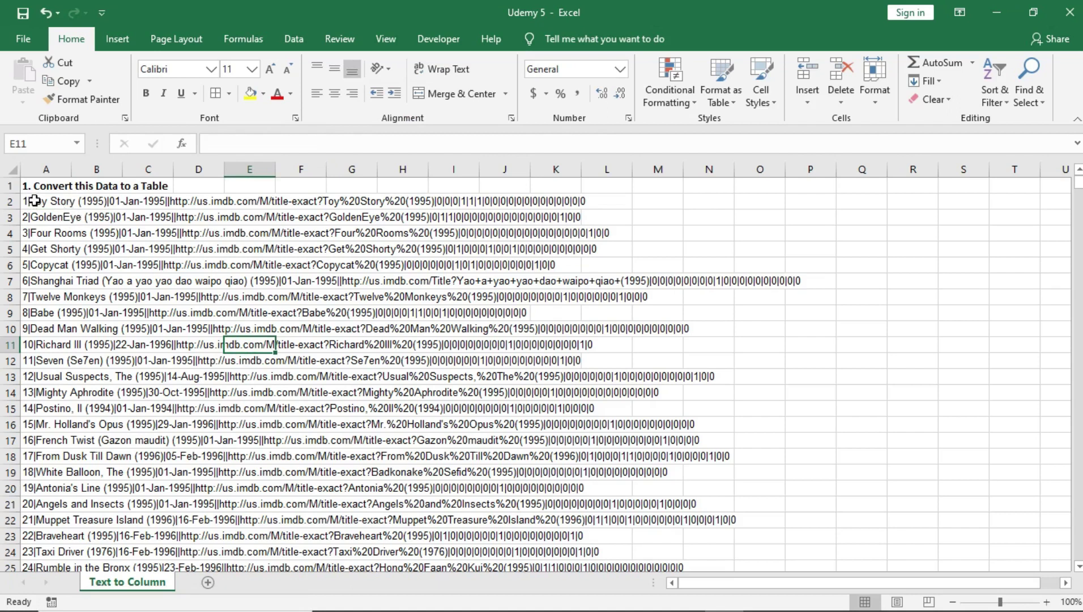
left_click(35, 200)
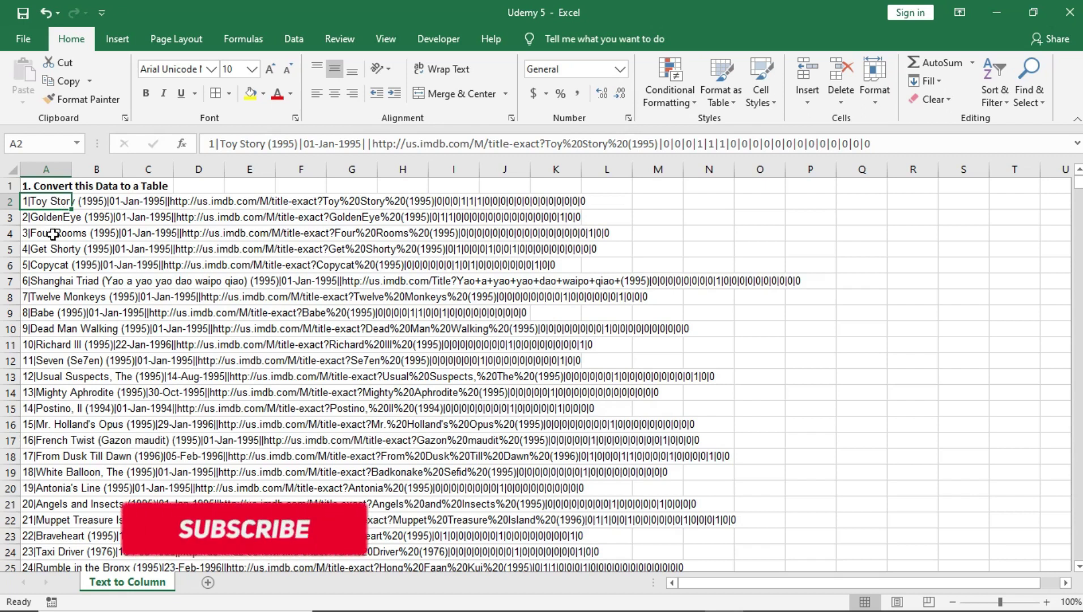
left_click(34, 265)
left_click(35, 203)
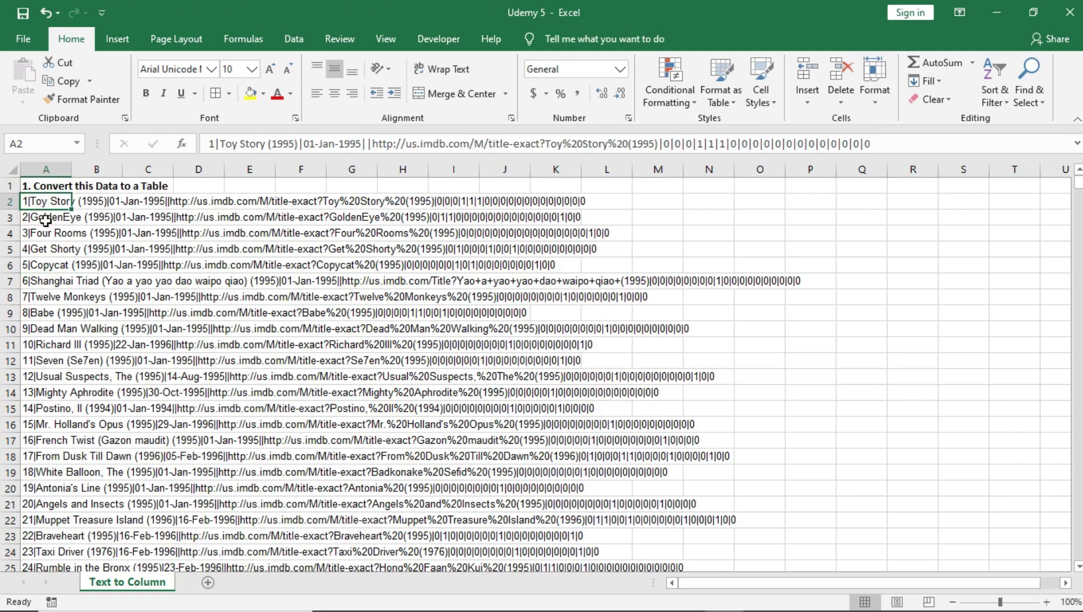
left_click_drag(39, 200, 59, 504)
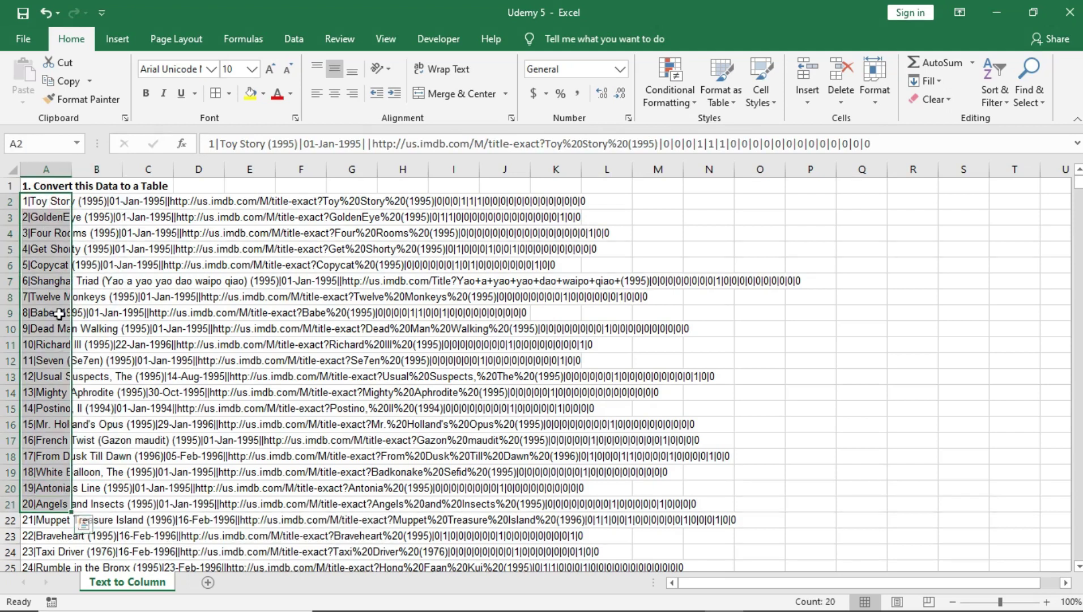
left_click(36, 219)
left_click(35, 296)
left_click(38, 360)
left_click(40, 392)
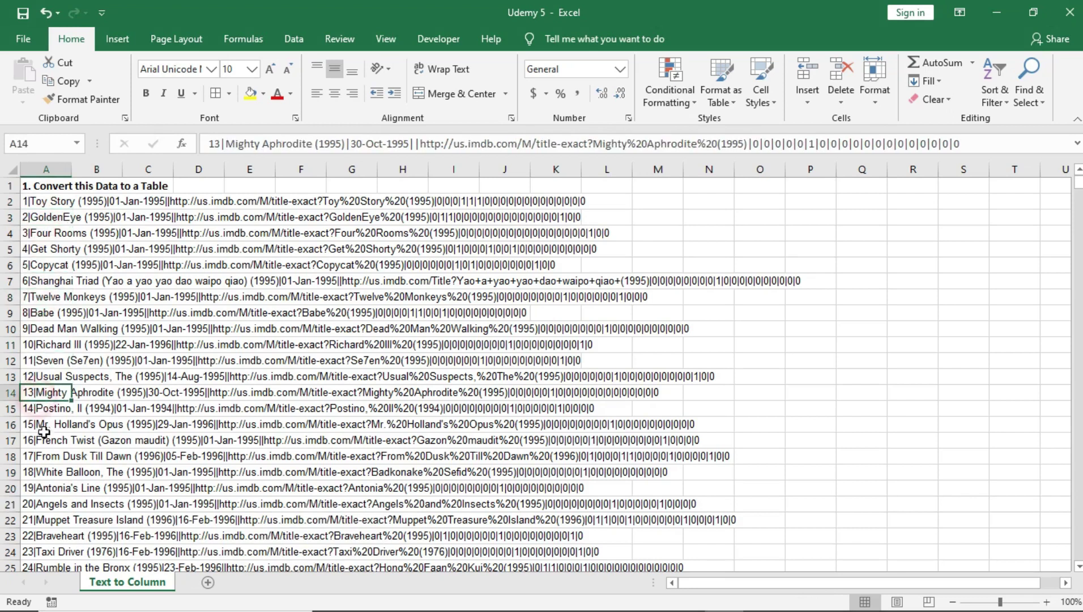
left_click(44, 206)
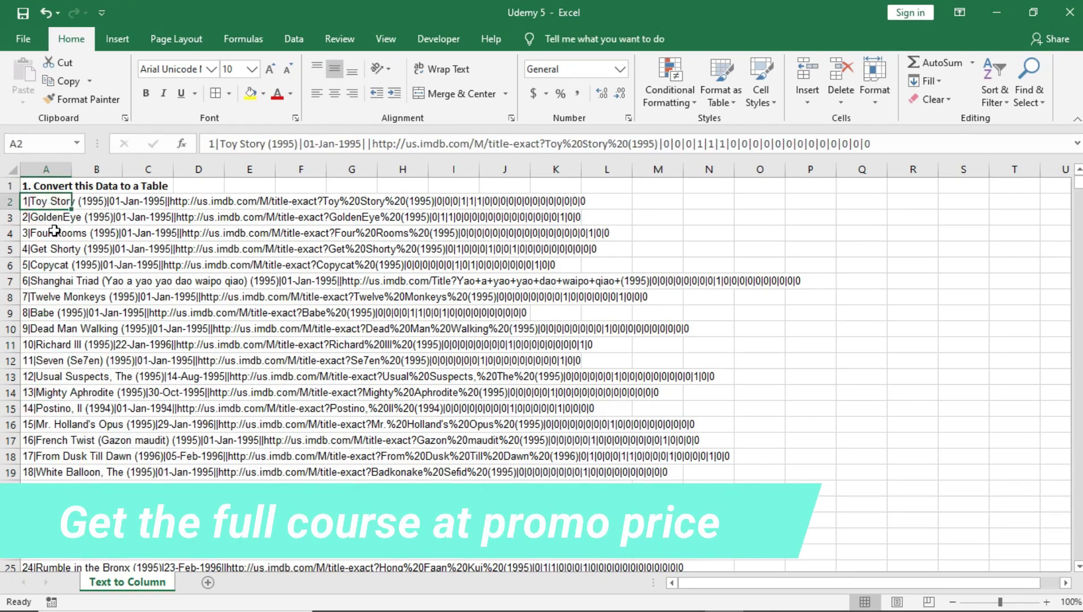
Look through the long list of movie records and return to the start of the sheet.
scroll(50, 225, "down", 20)
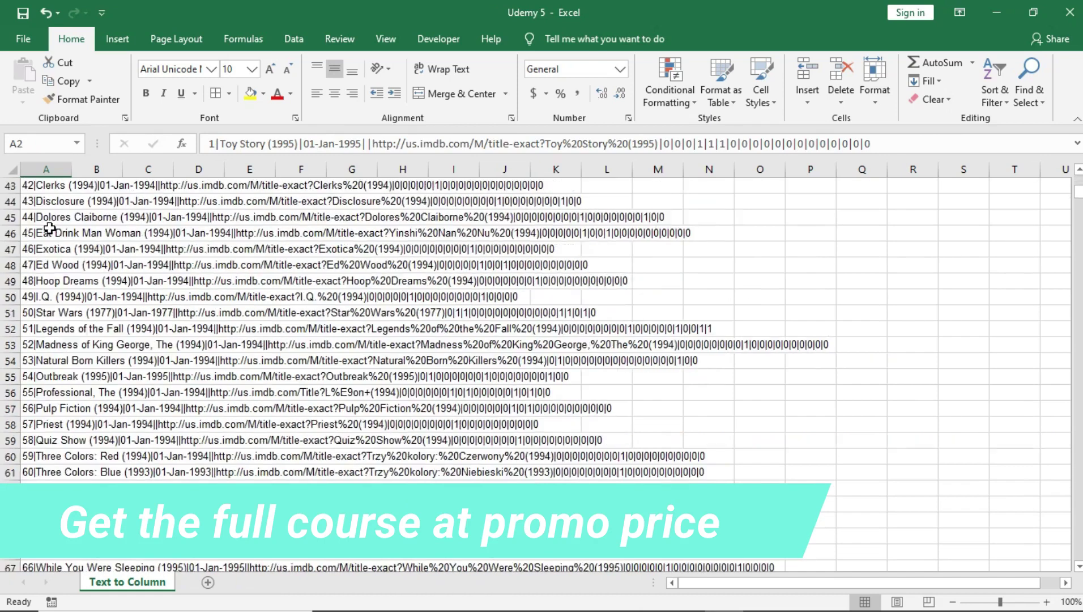
scroll(50, 232, "down", 20)
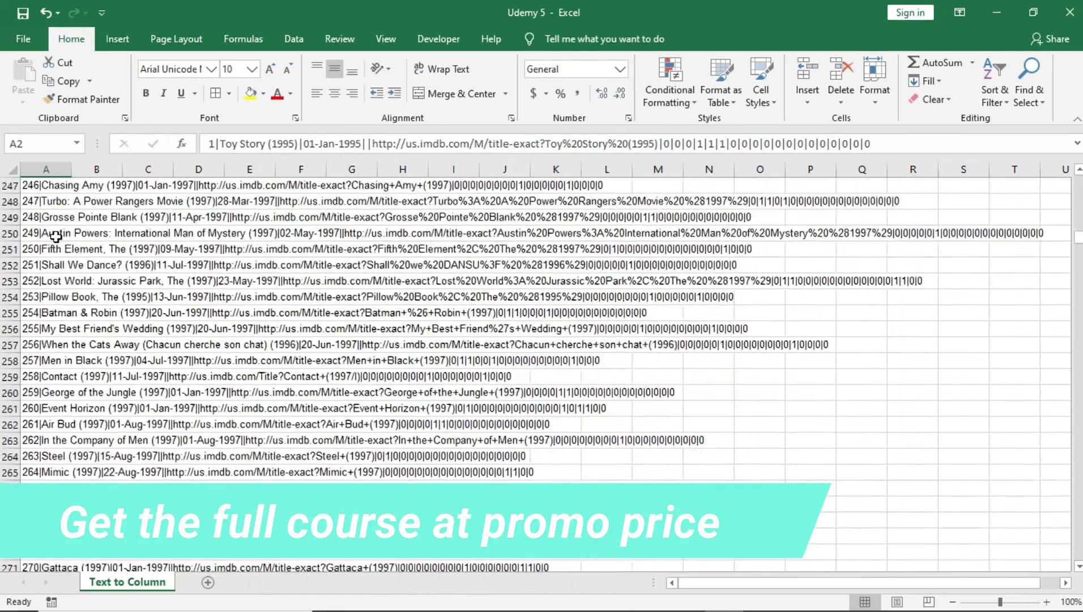
scroll(71, 232, "down", 20)
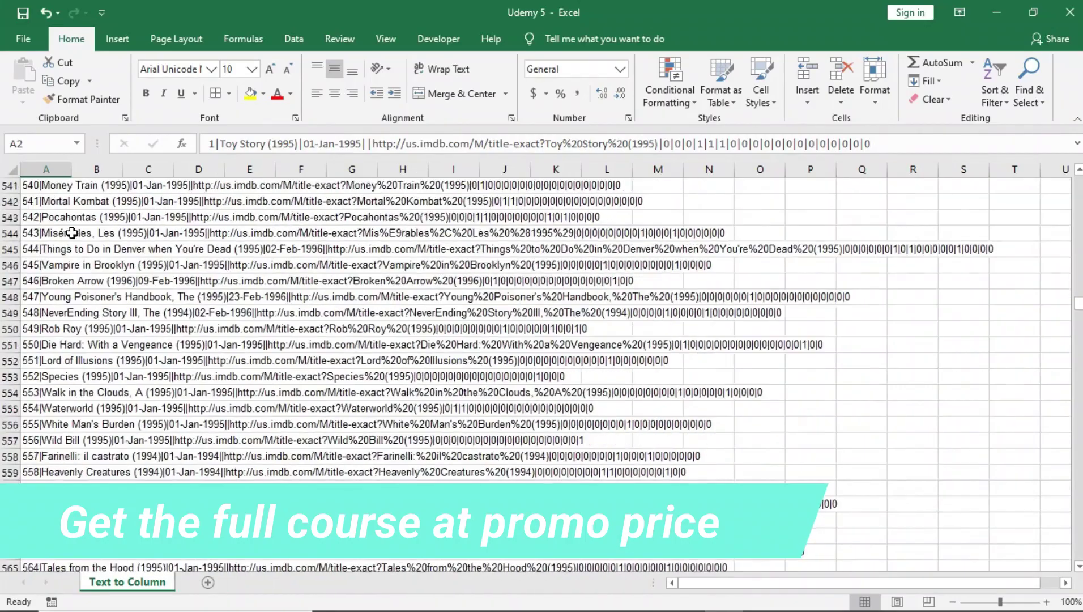
scroll(70, 232, "down", 18)
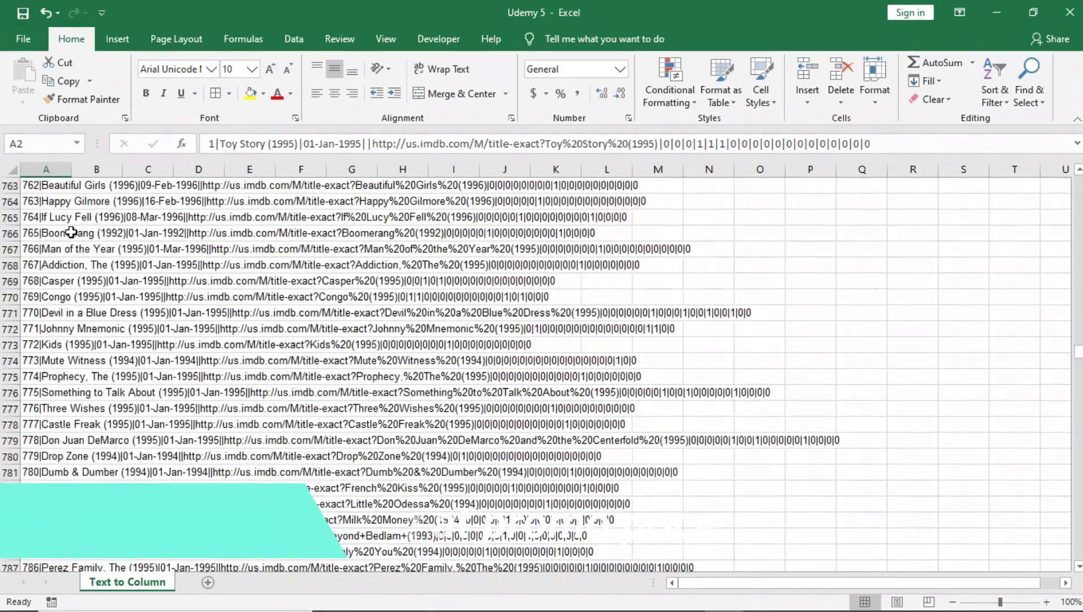
scroll(72, 233, "up", 20)
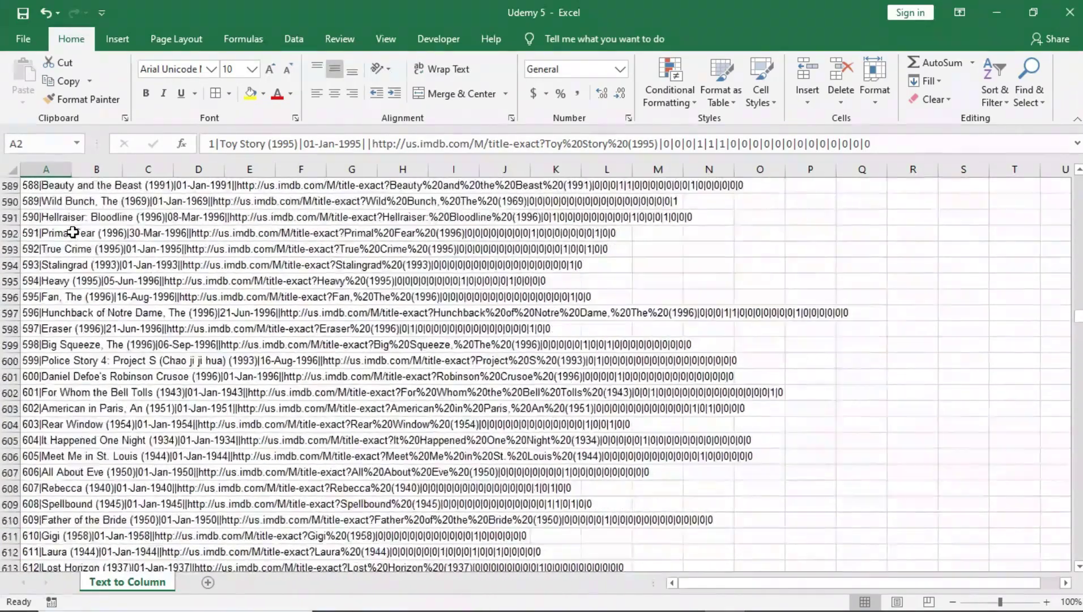
scroll(72, 233, "up", 20)
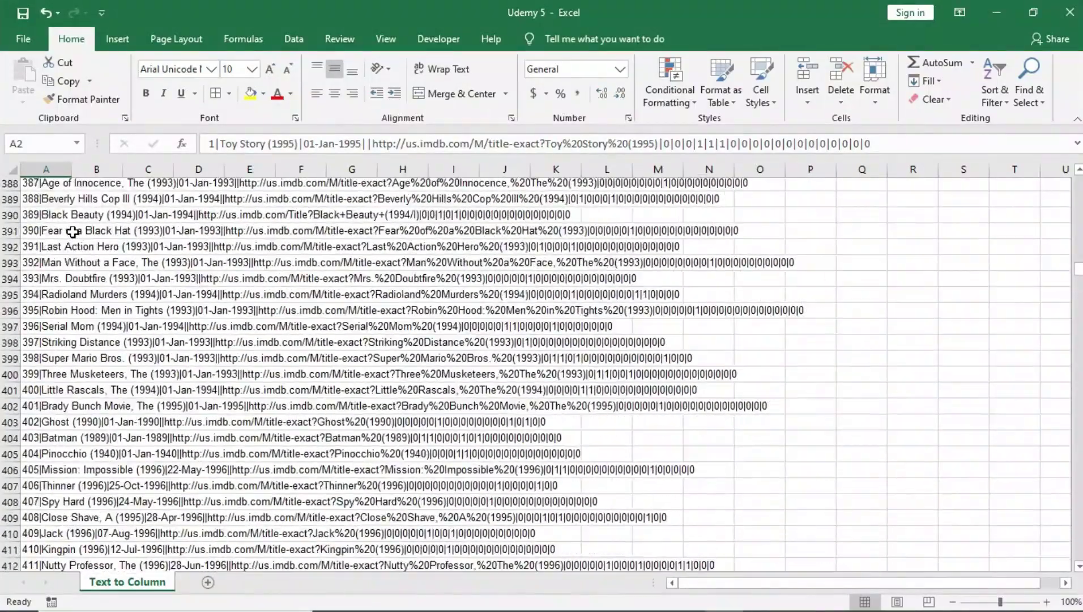
scroll(72, 232, "up", 20)
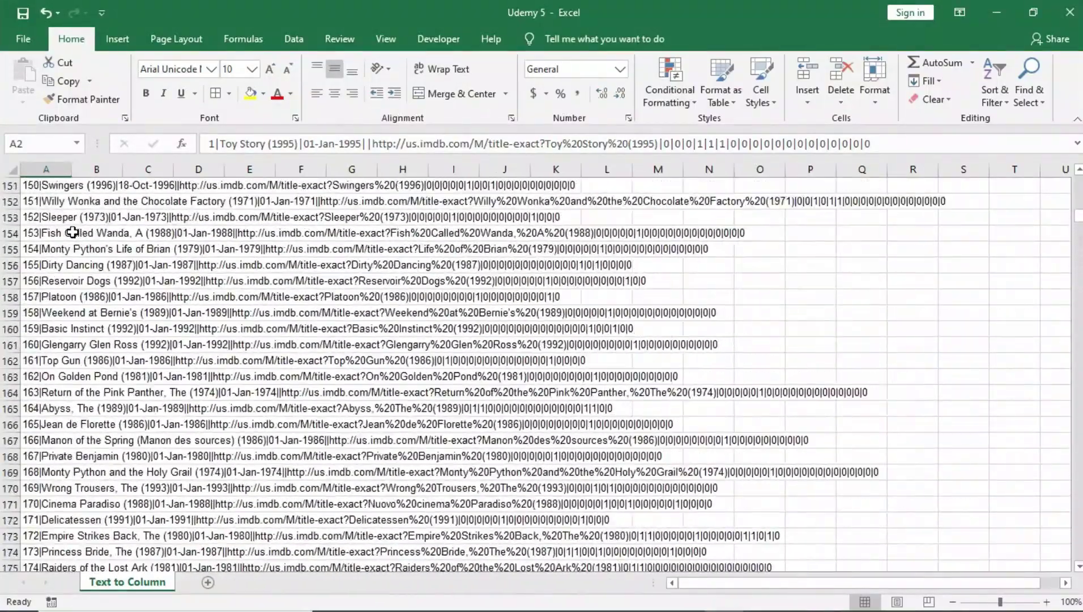
scroll(72, 233, "up", 6)
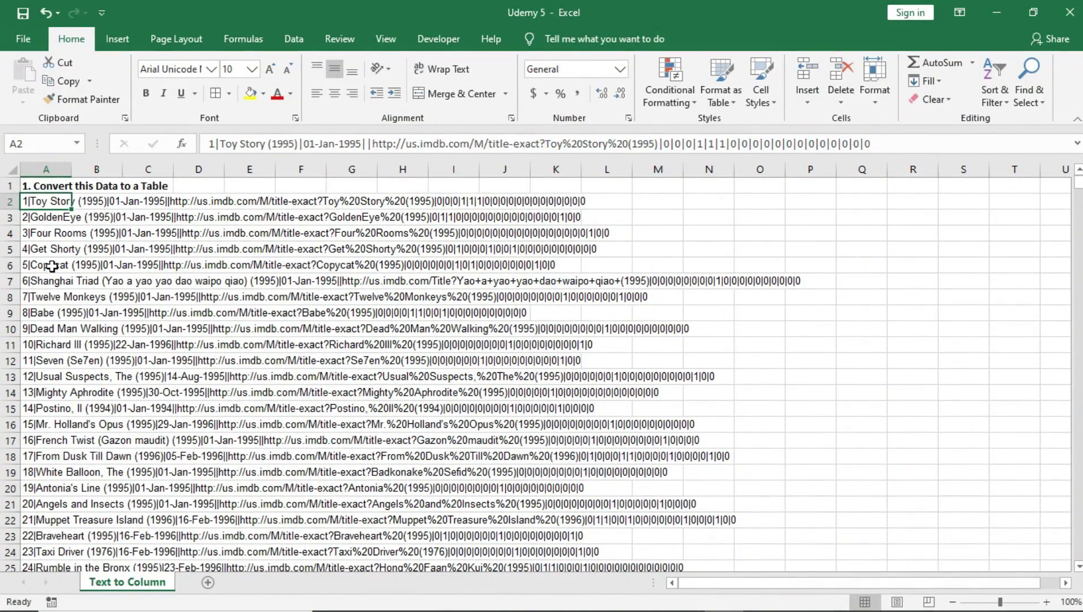
Check columns A, B and C to see which of them actually hold the movie data.
left_click(51, 170)
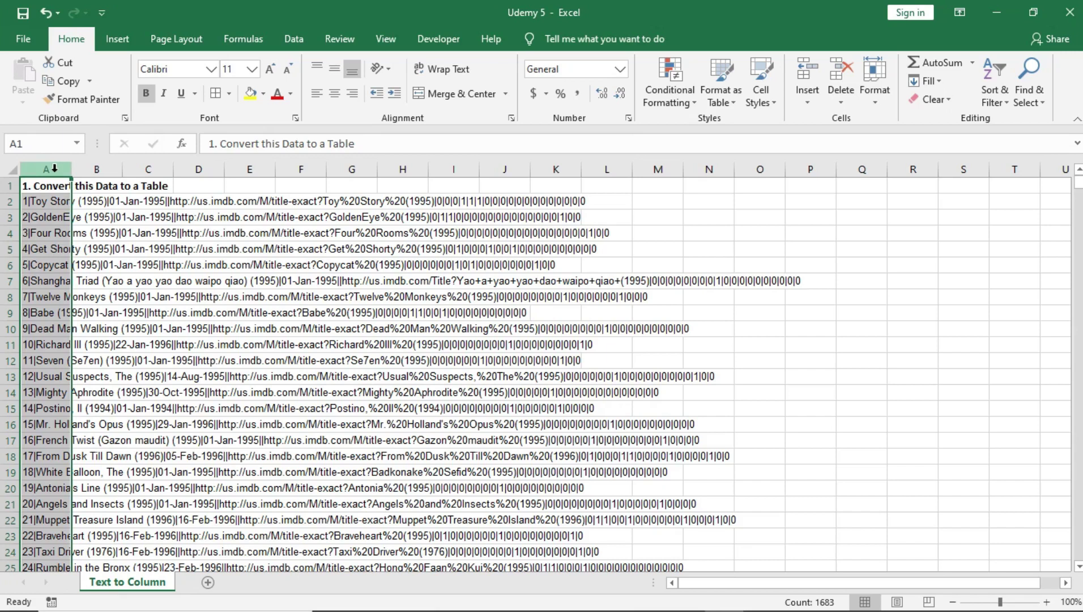
left_click(97, 202)
key("BackSpace")
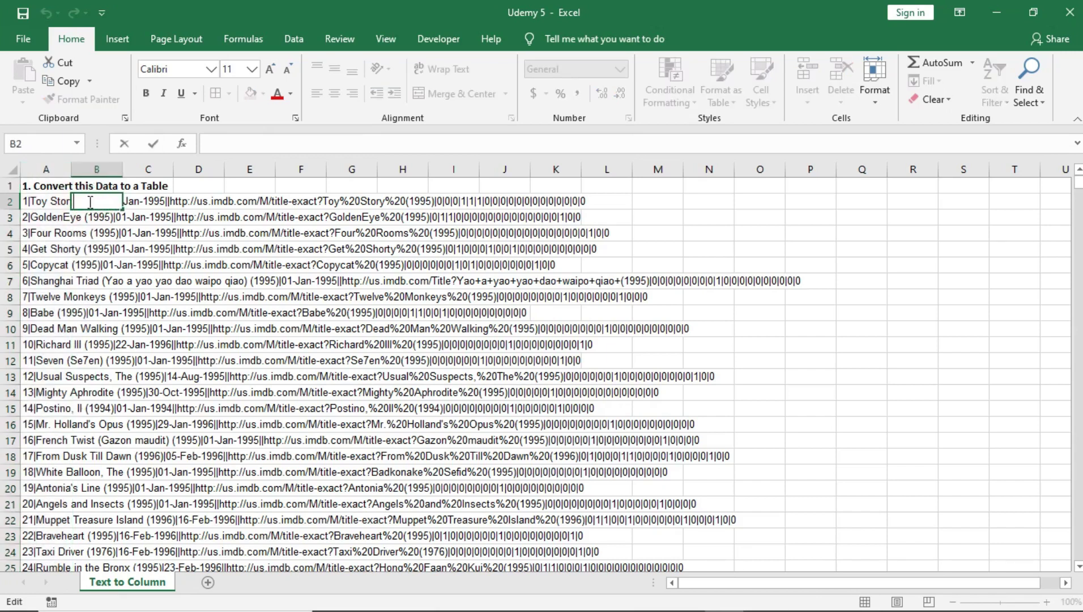
left_click(94, 169)
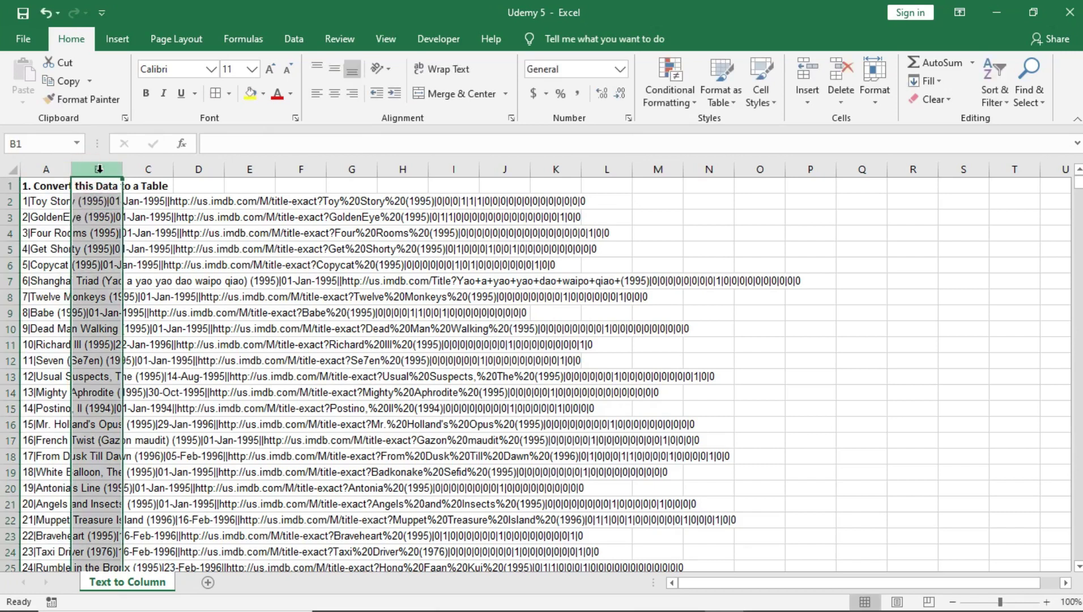
left_click(141, 169)
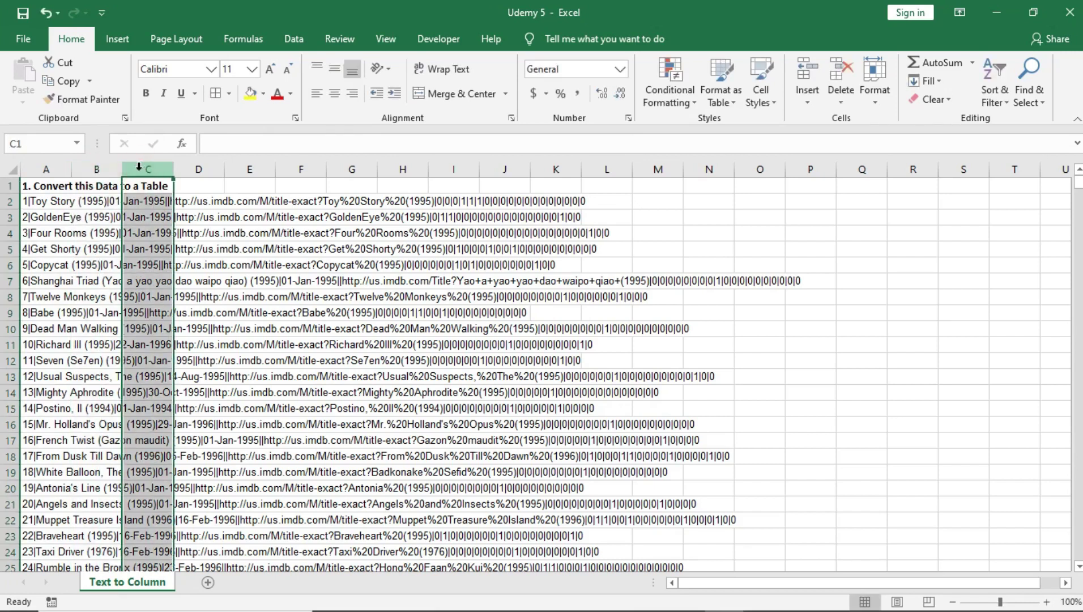
left_click(57, 170)
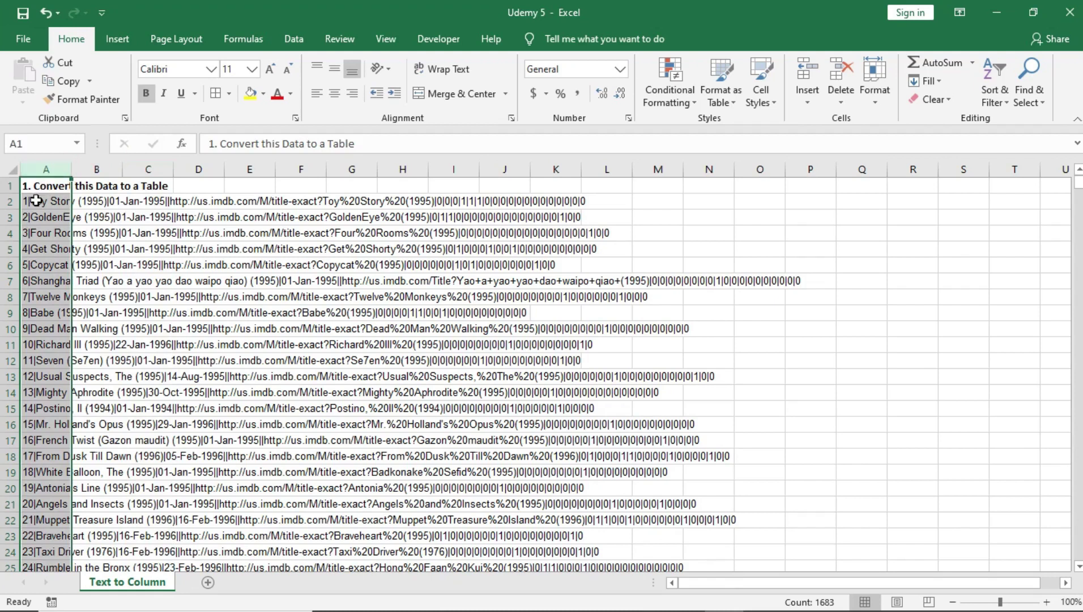
Select all movie records in column A from A2 through A1683, leaving out the heading, and check the selection's end.
left_click(48, 247)
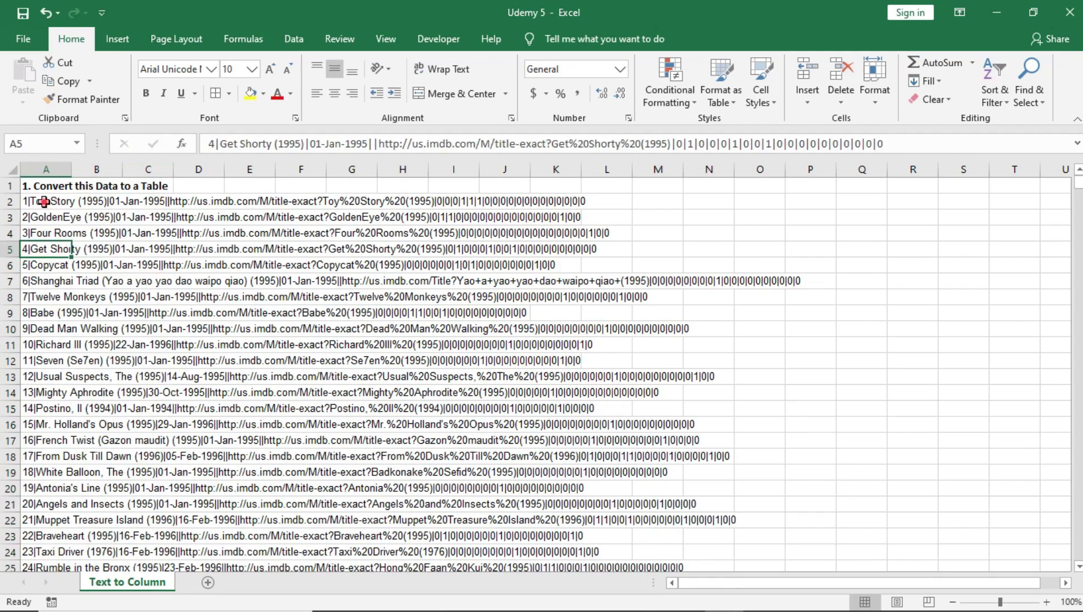
left_click(43, 201)
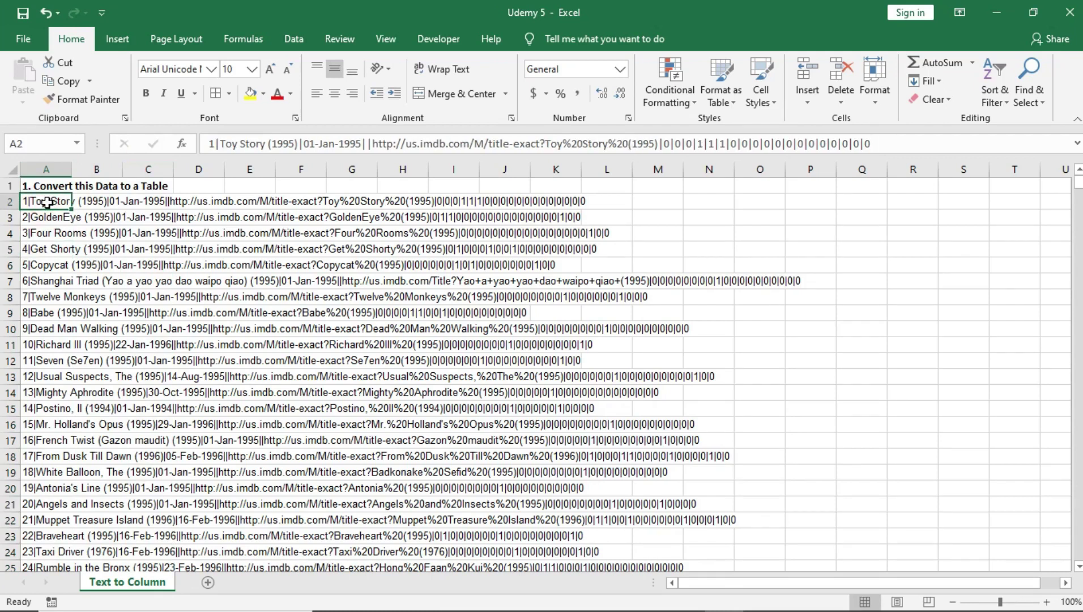
key("ctrl+shift+Down")
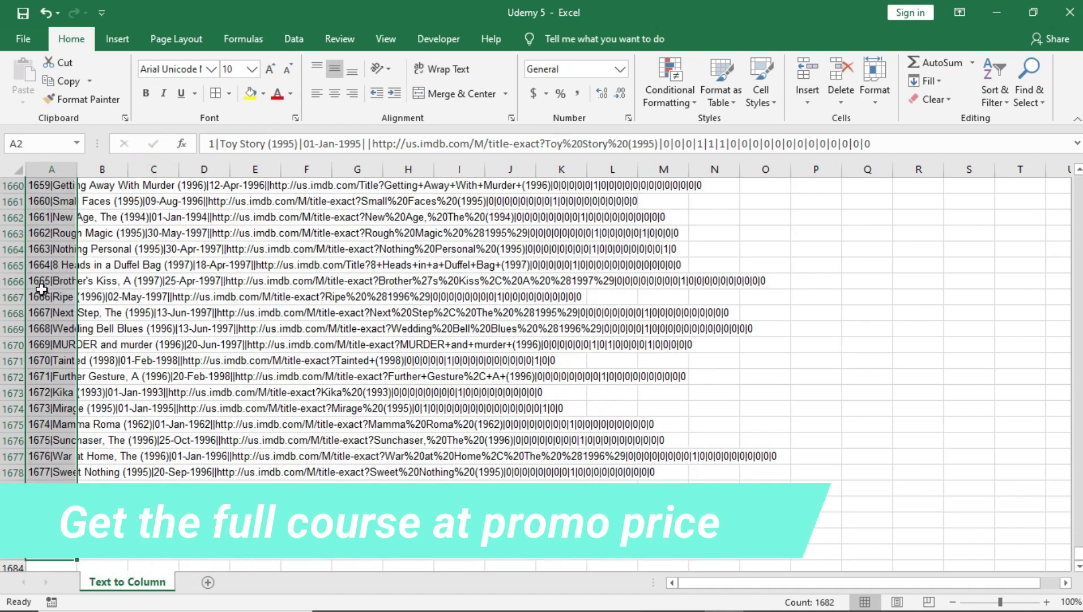
scroll(41, 289, "down", 4)
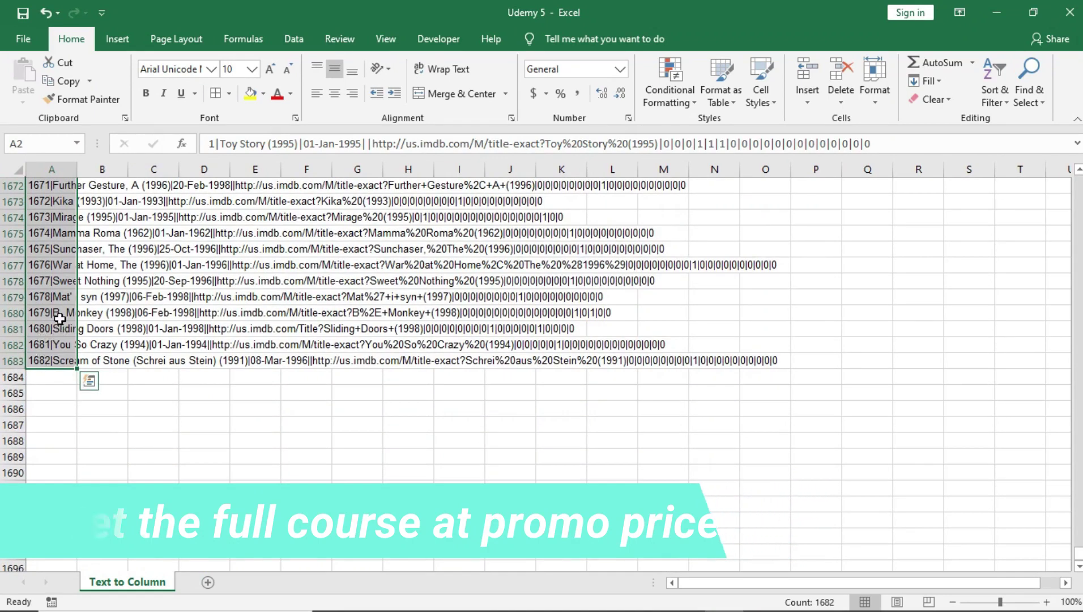
scroll(61, 325, "up", 20)
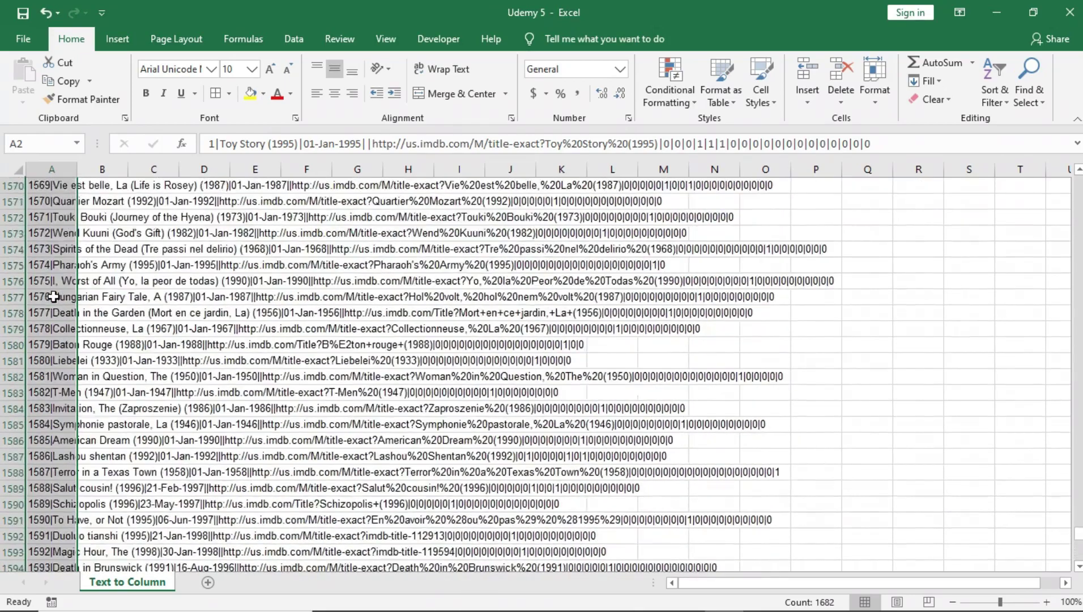
scroll(53, 296, "up", 2)
scroll(53, 296, "down", 6)
scroll(46, 337, "down", 12)
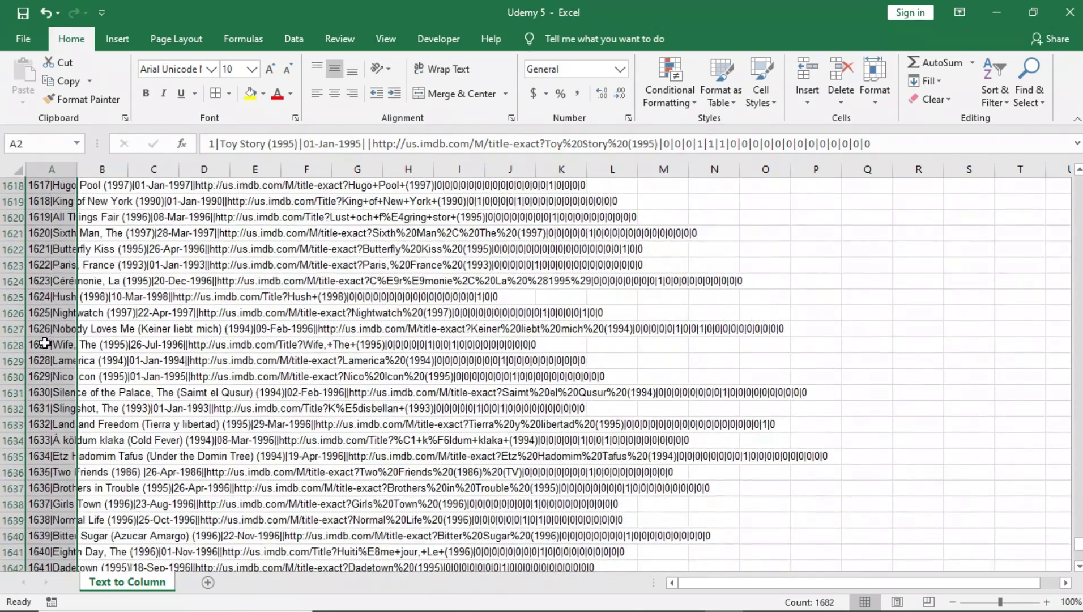
scroll(45, 343, "down", 20)
scroll(59, 395, "up", 4)
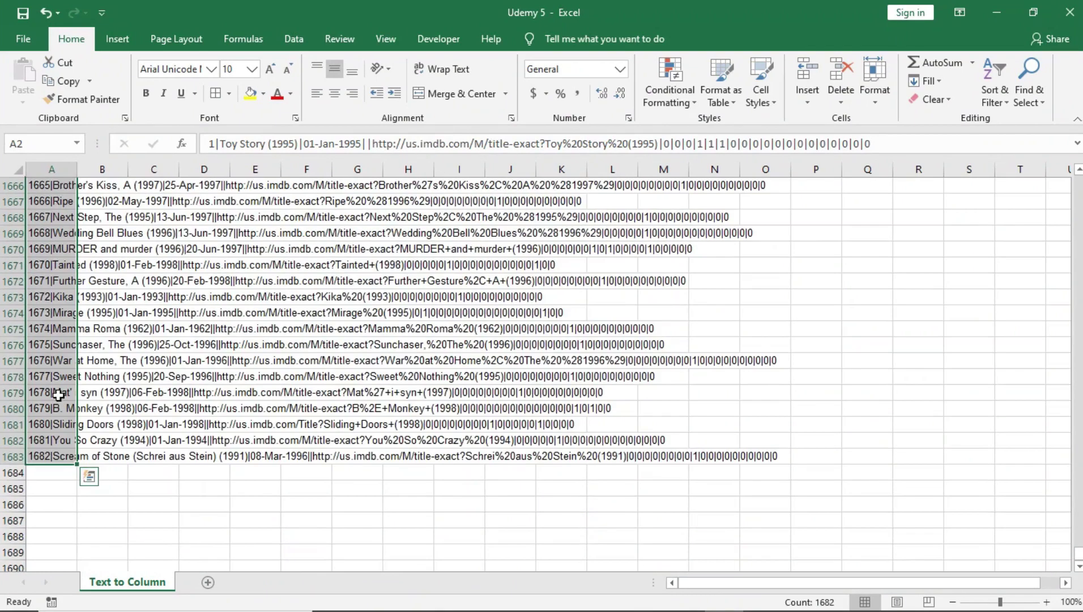
left_click(293, 40)
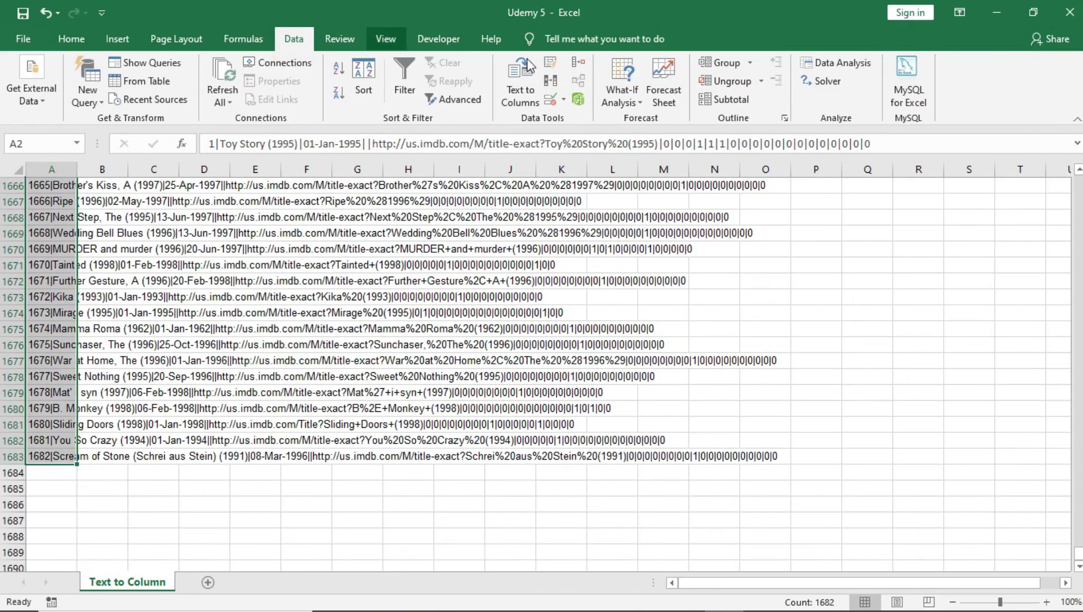
left_click(521, 76)
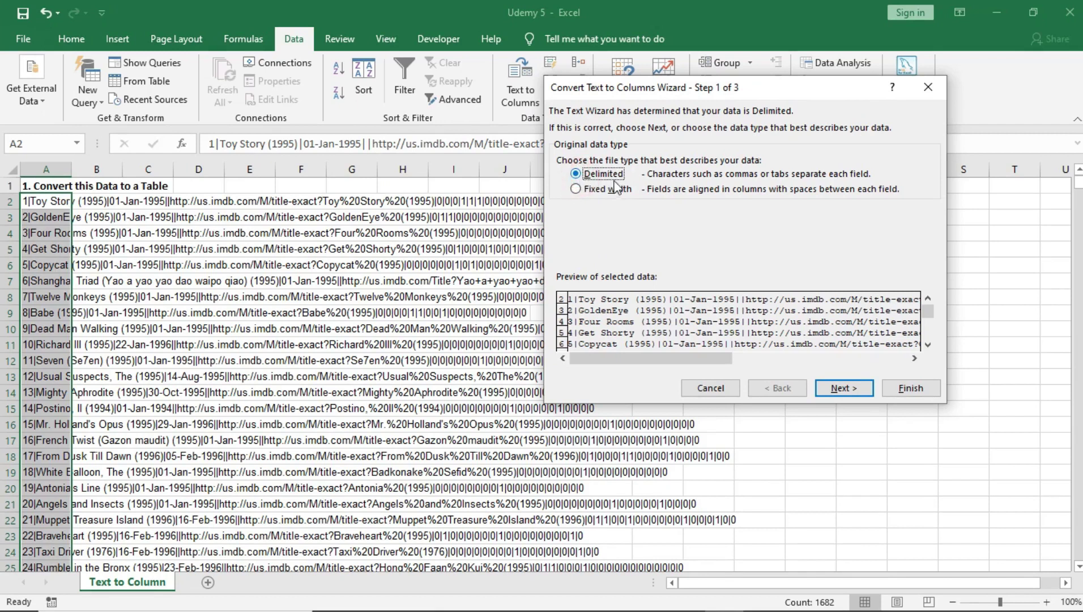
left_click(836, 388)
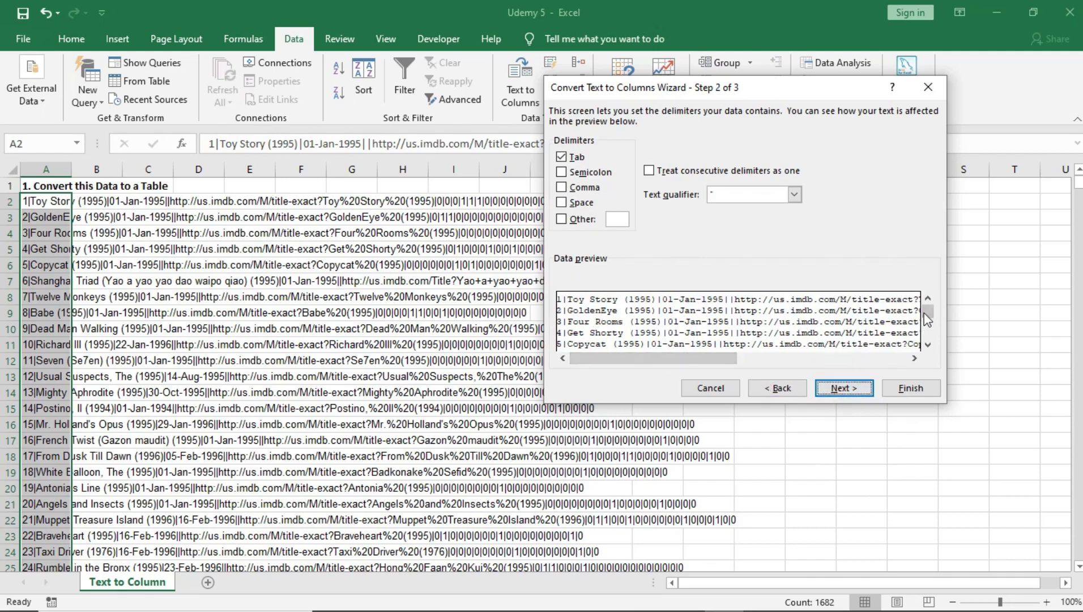
left_click_drag(930, 344, 927, 290)
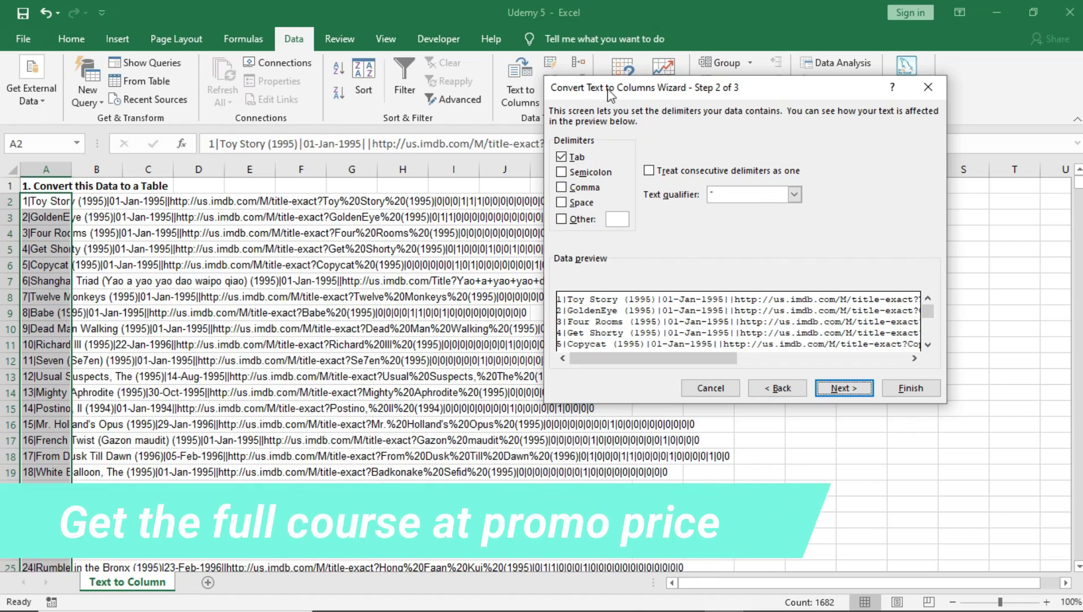
left_click_drag(609, 93, 669, 135)
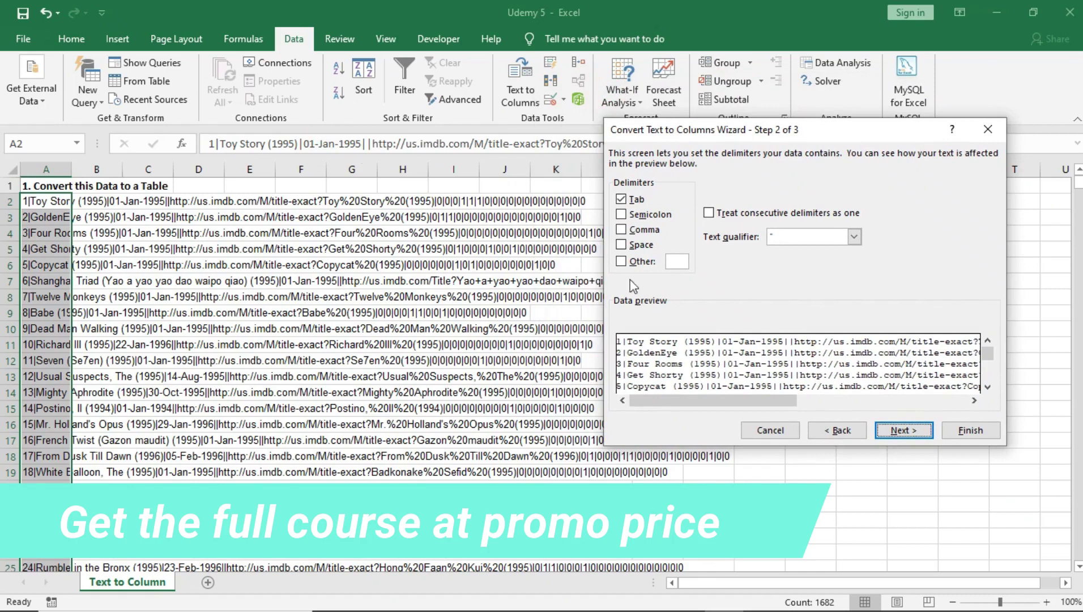
left_click(987, 129)
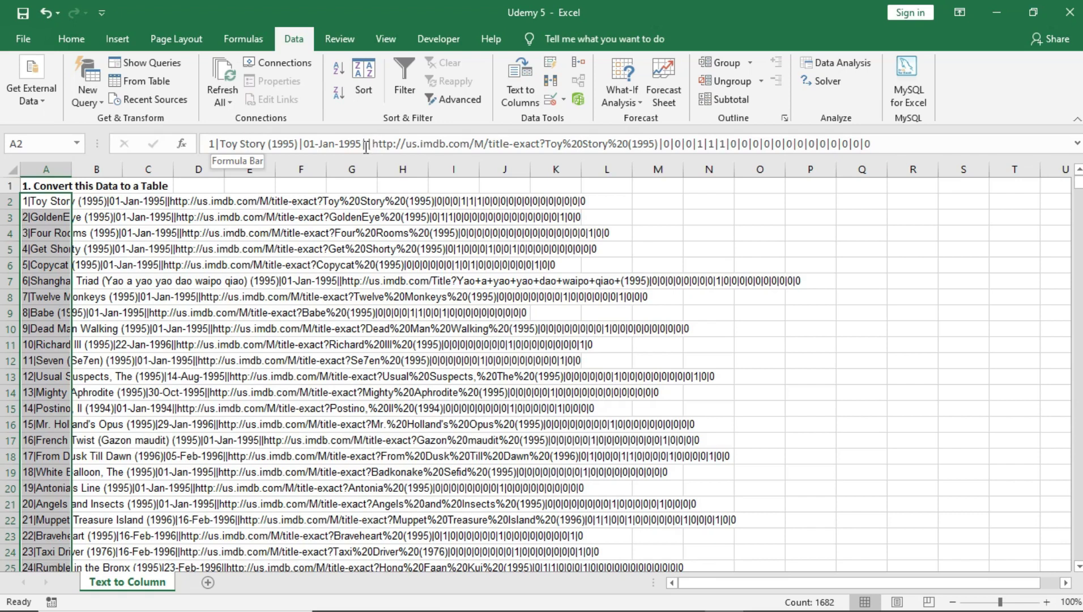
Examine the characters that separate the fields in the Toy Story record in A2.
left_click(368, 143)
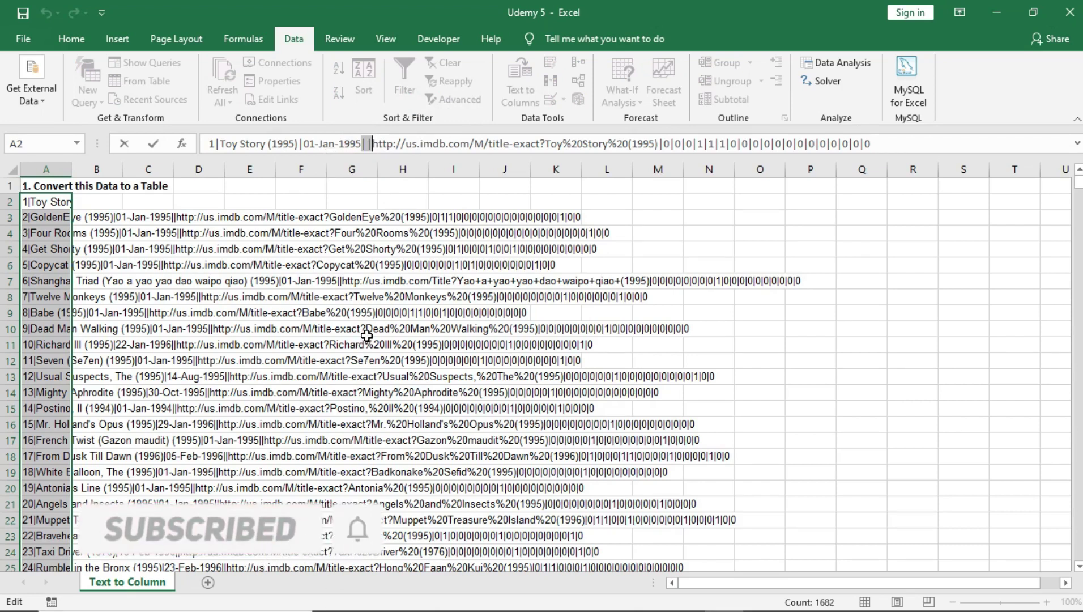
left_click(666, 142)
double_click(668, 143)
left_click(674, 144)
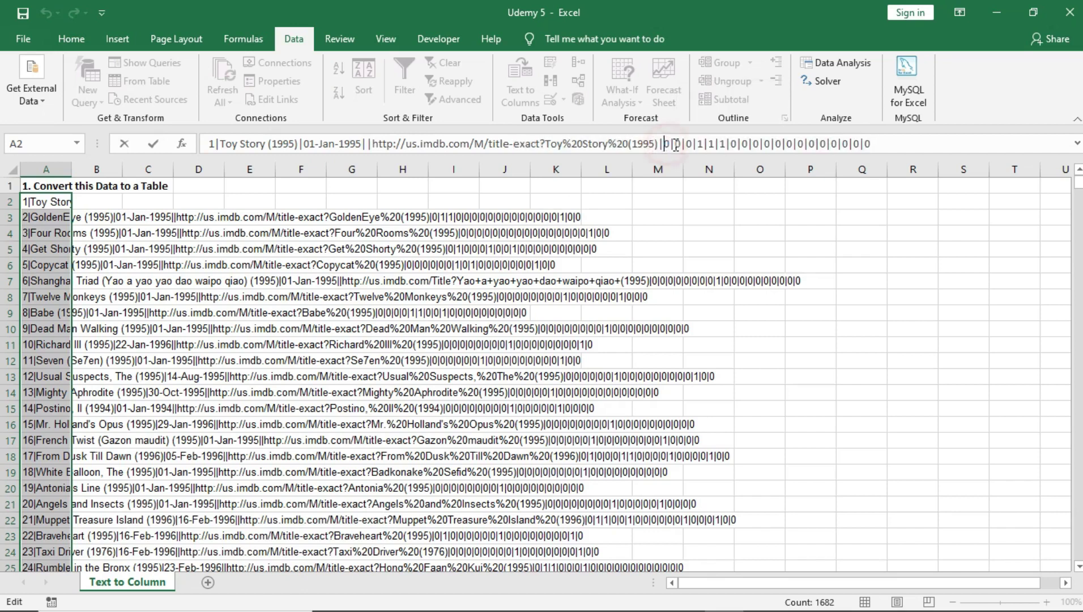
left_click_drag(674, 144, 692, 144)
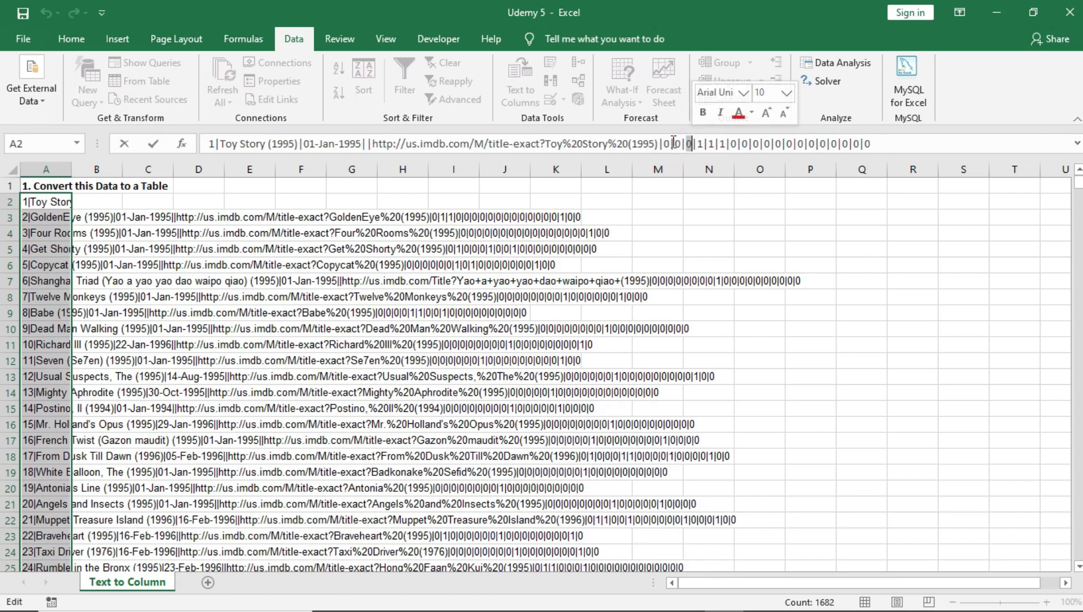
left_click(675, 143)
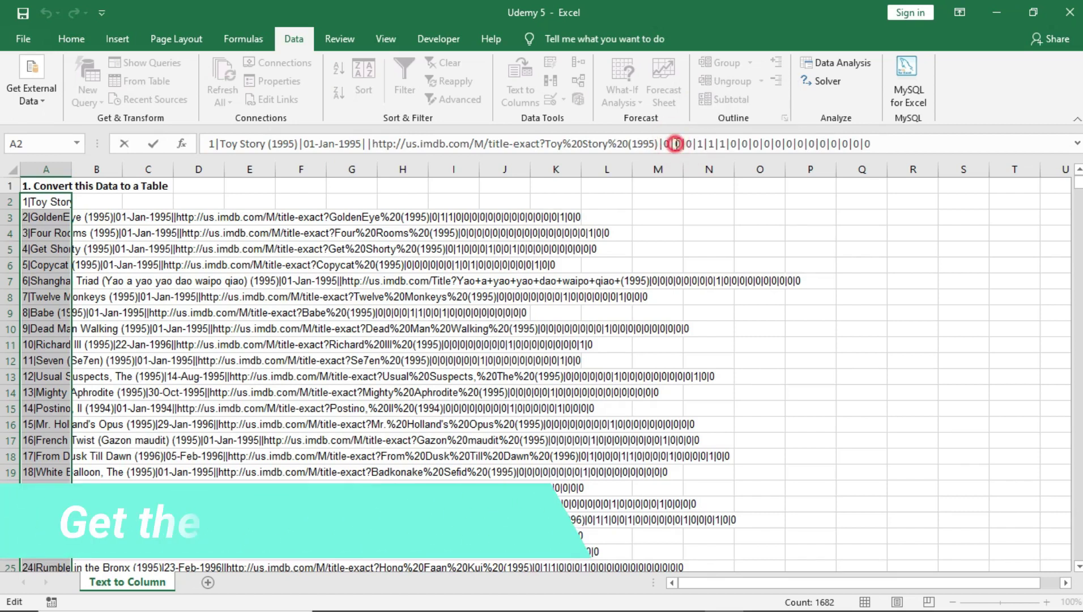
left_click_drag(674, 143, 671, 143)
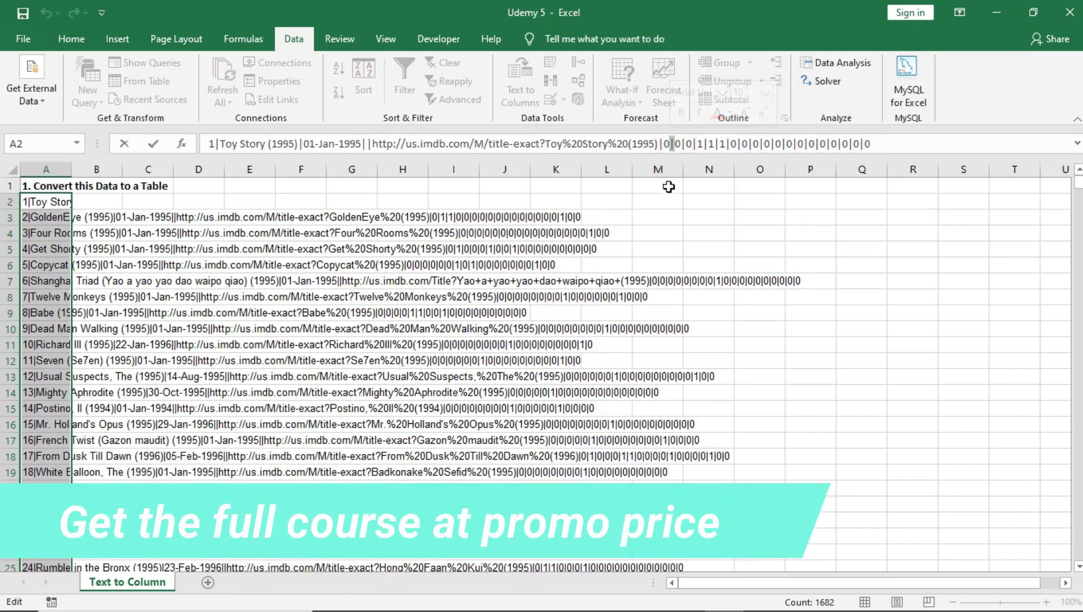
left_click(674, 144)
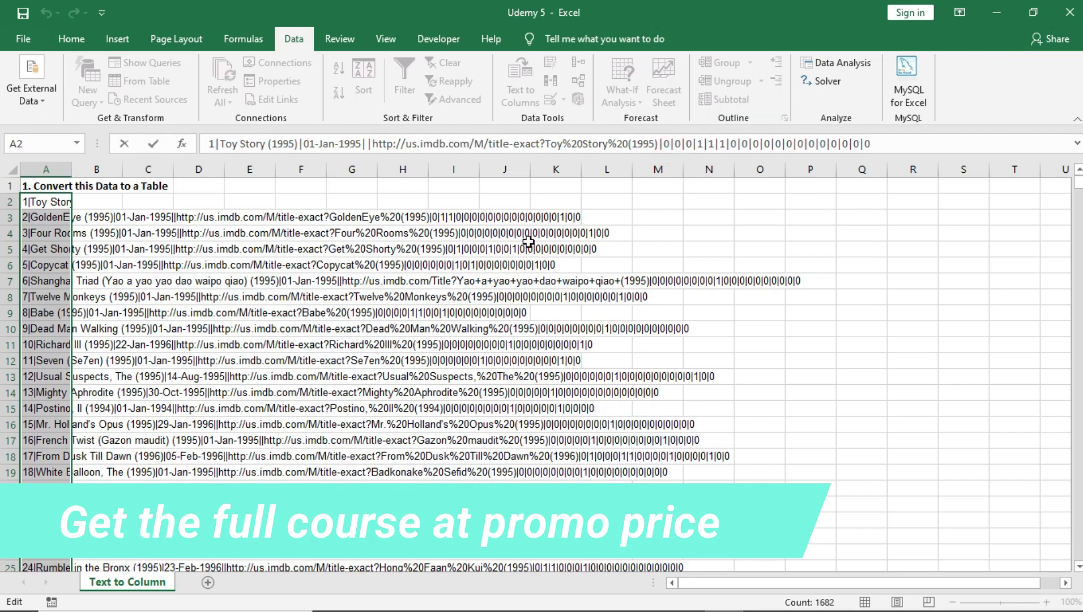
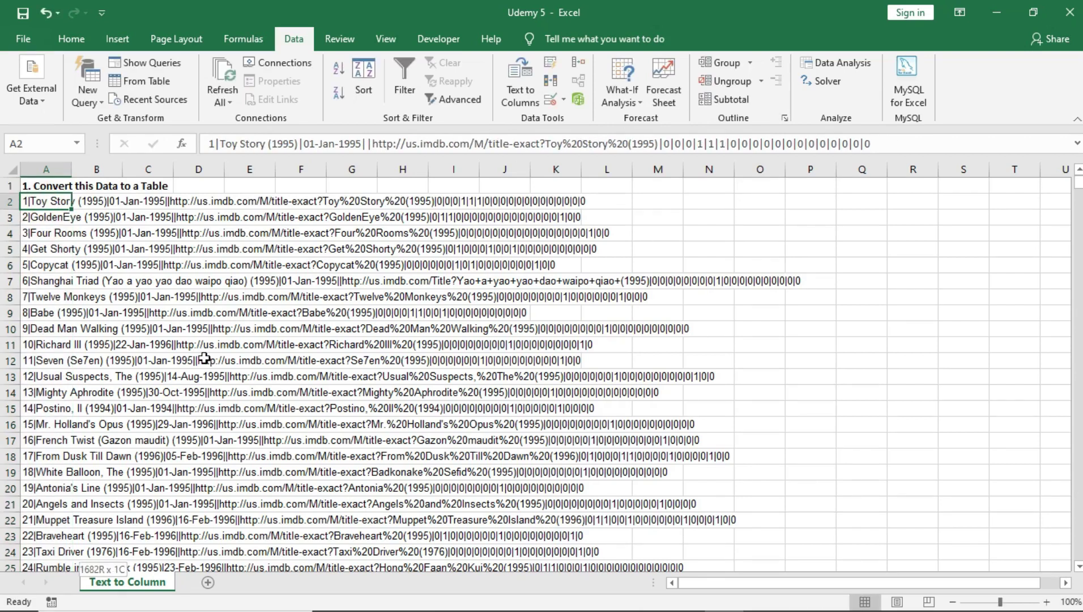
Select the records from A2 through A1683 and start a Delimited Text to Columns conversion with "|" as an additional custom delimiter.
key("ctrl+shift+Down")
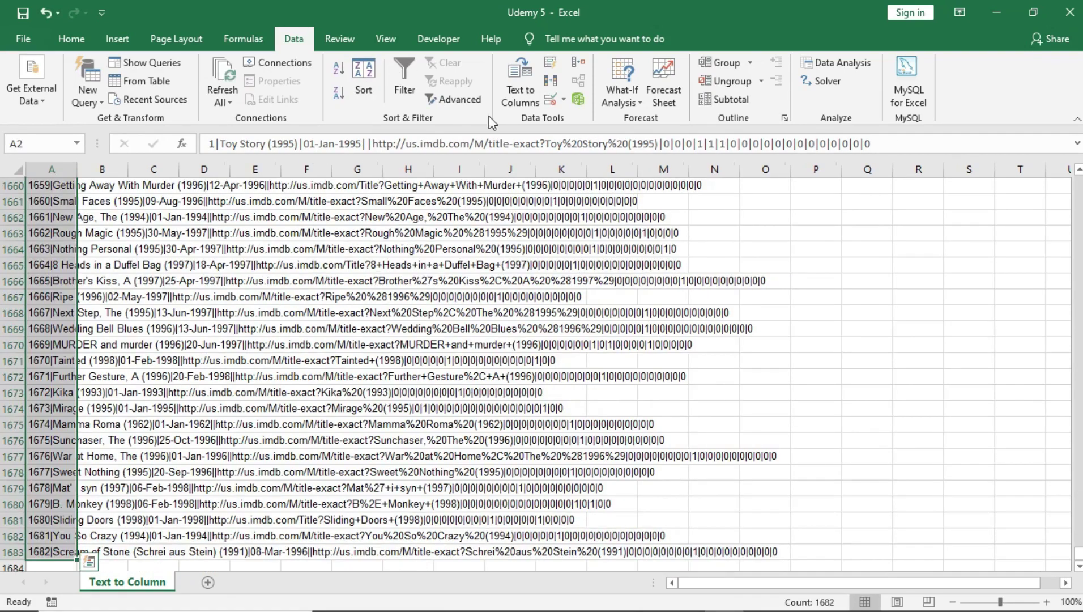
left_click(516, 87)
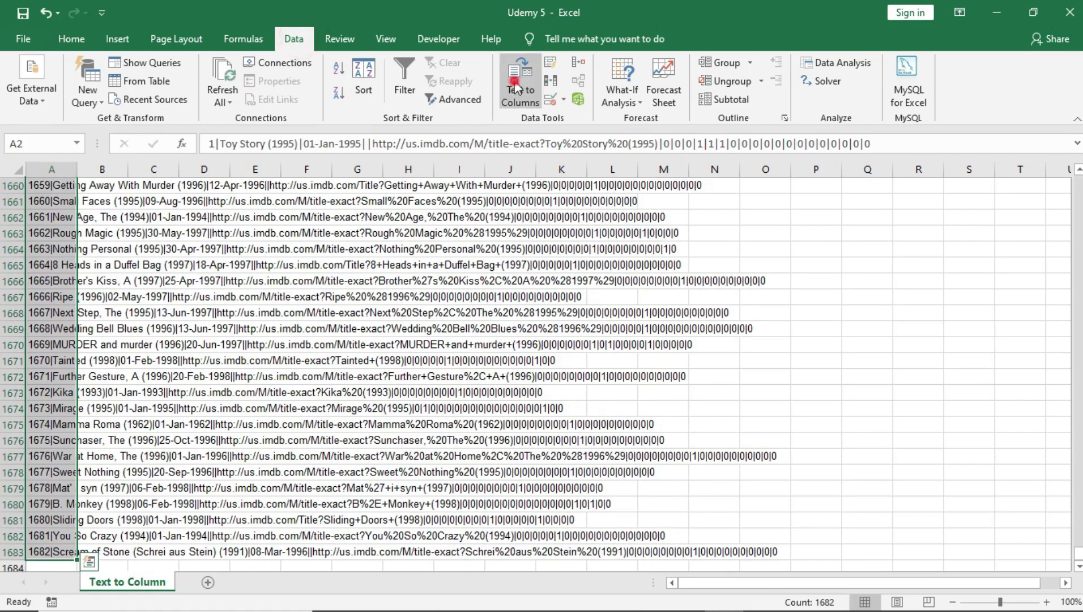
left_click(636, 216)
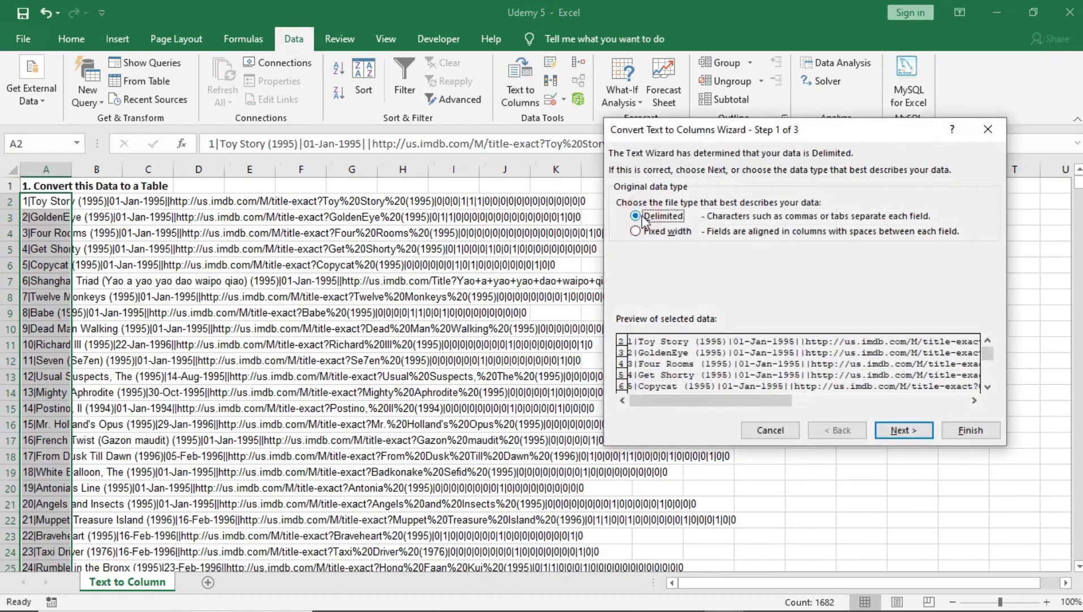
left_click(905, 436)
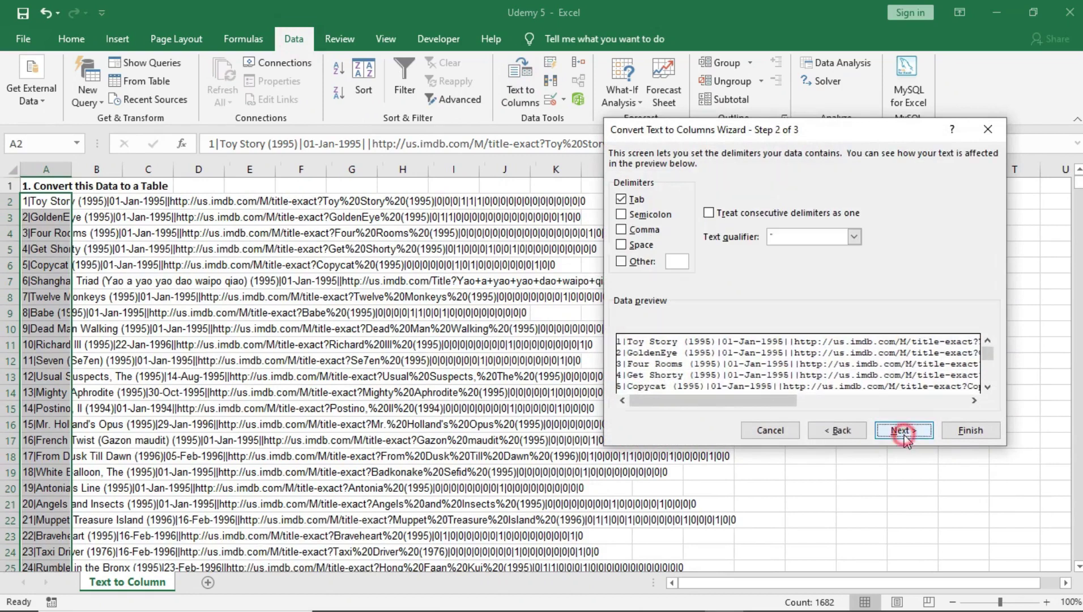
left_click(621, 262)
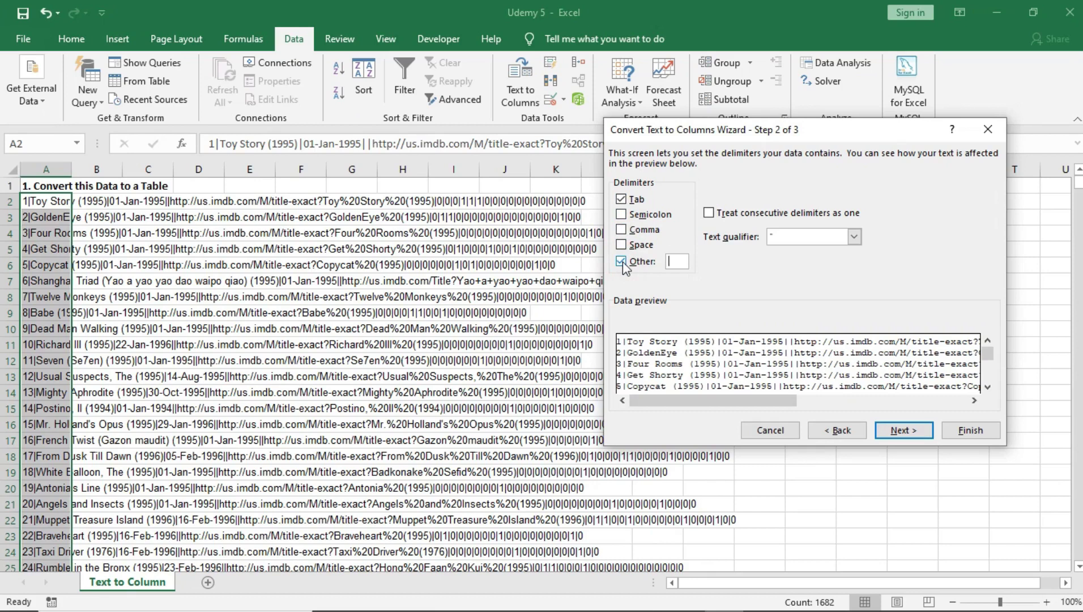
left_click(678, 262)
type("|")
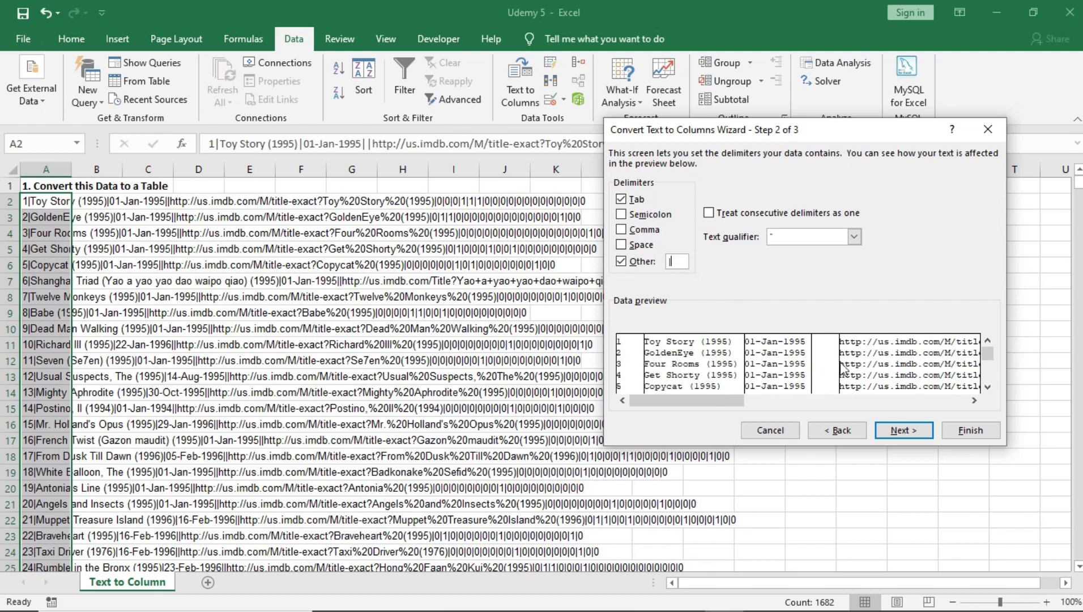
Review the split in the data preview and complete the conversion with General format and destination $A$2.
left_click_drag(744, 405, 915, 406)
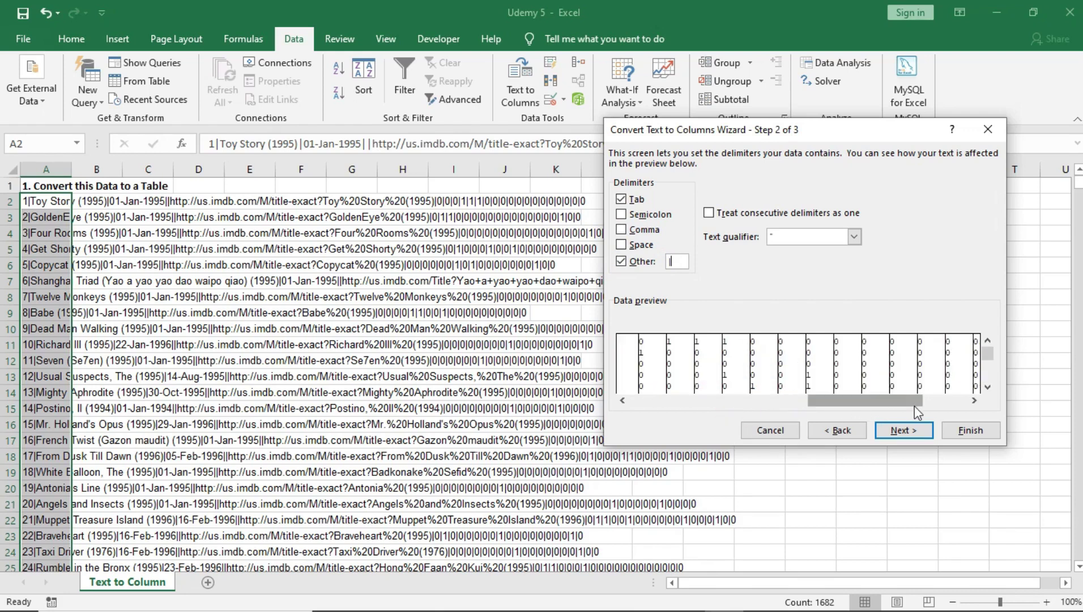
left_click_drag(826, 381, 734, 390)
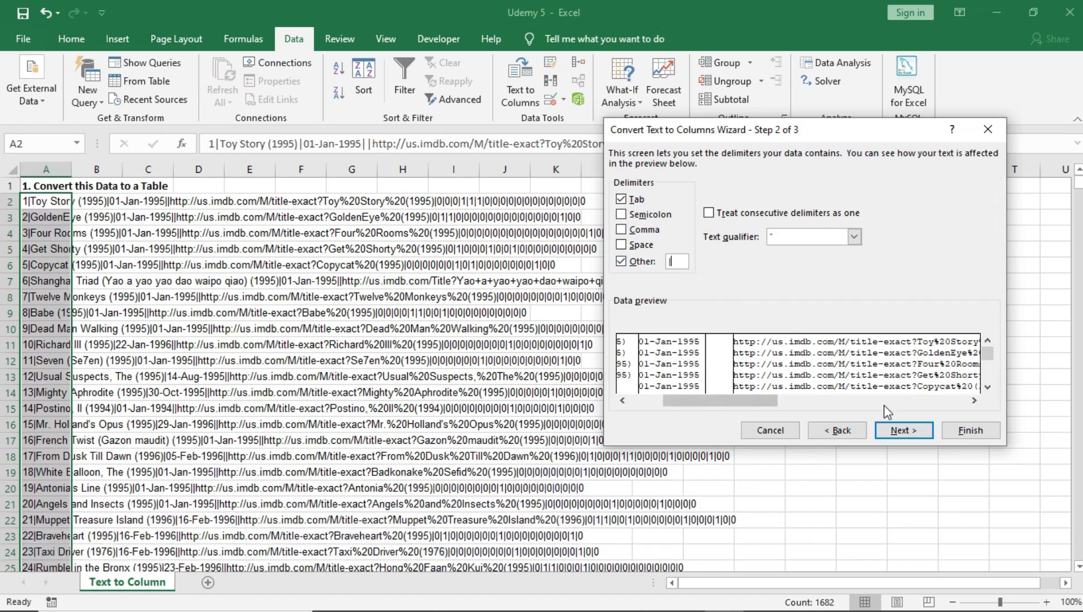
left_click(887, 437)
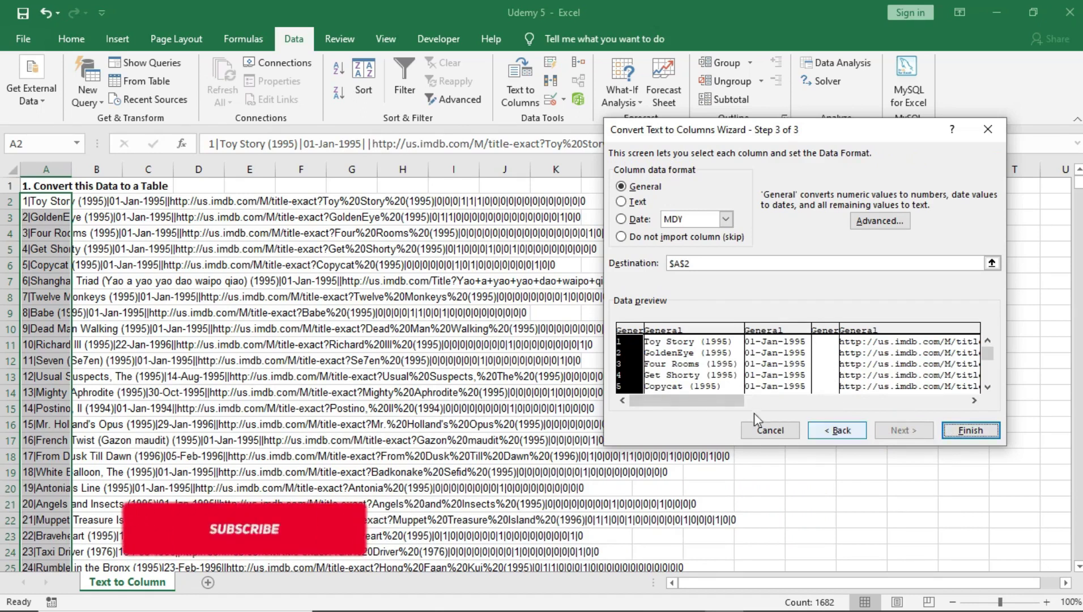
left_click(970, 431)
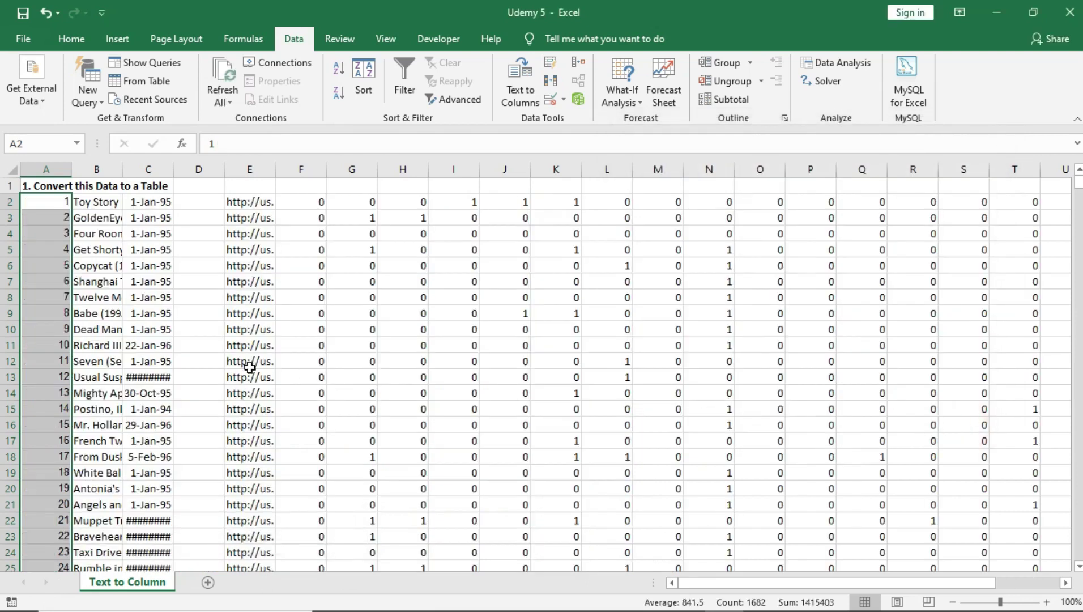
Check several cells of the split data and autofit column C to its dates.
left_click(207, 360)
left_click(91, 254)
left_click(512, 252)
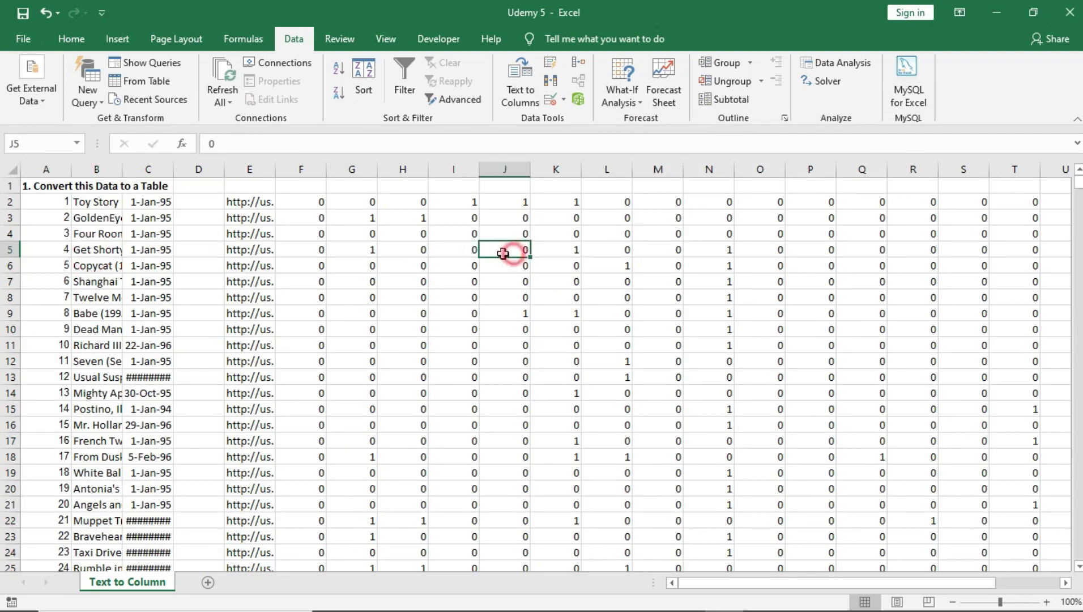
left_click(137, 295)
left_click(151, 376)
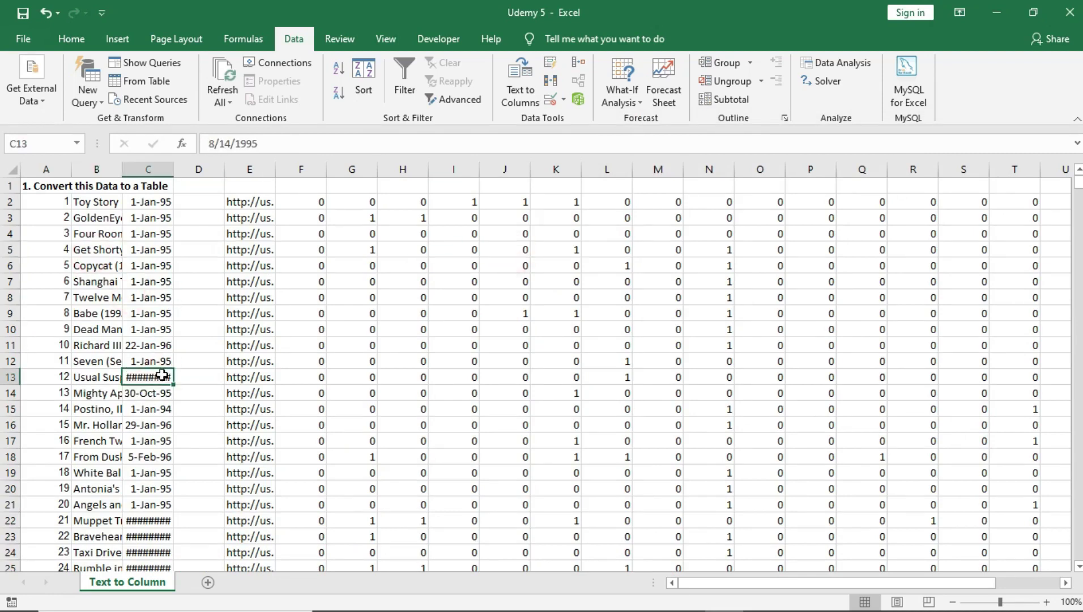
double_click(169, 169)
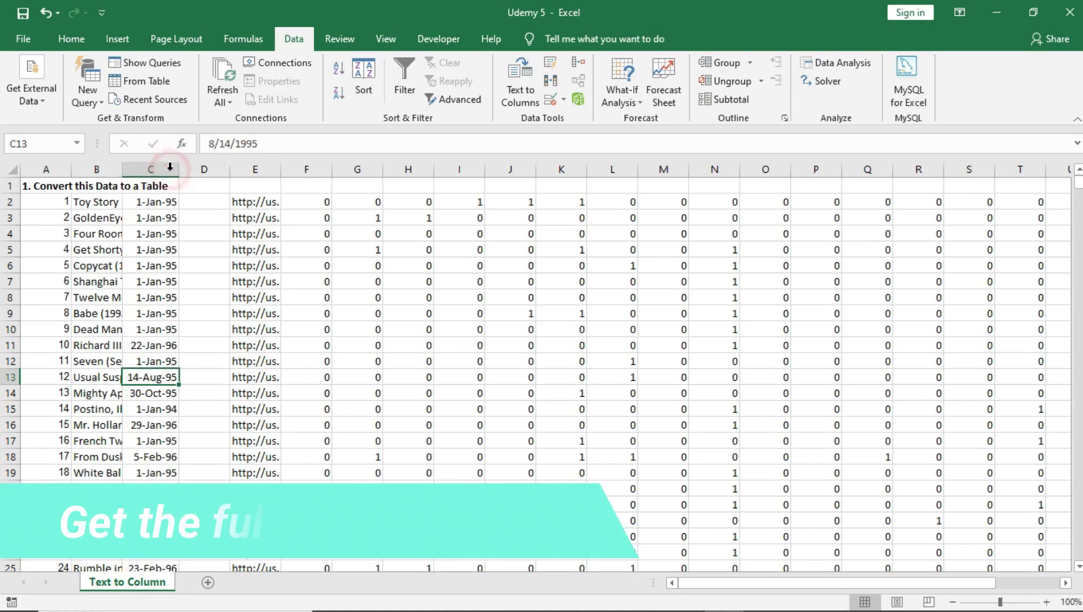
Try autofitting column E to its full web addresses, and undo that width change.
left_click(163, 342)
left_click(152, 252)
left_click(272, 234)
left_click(257, 296)
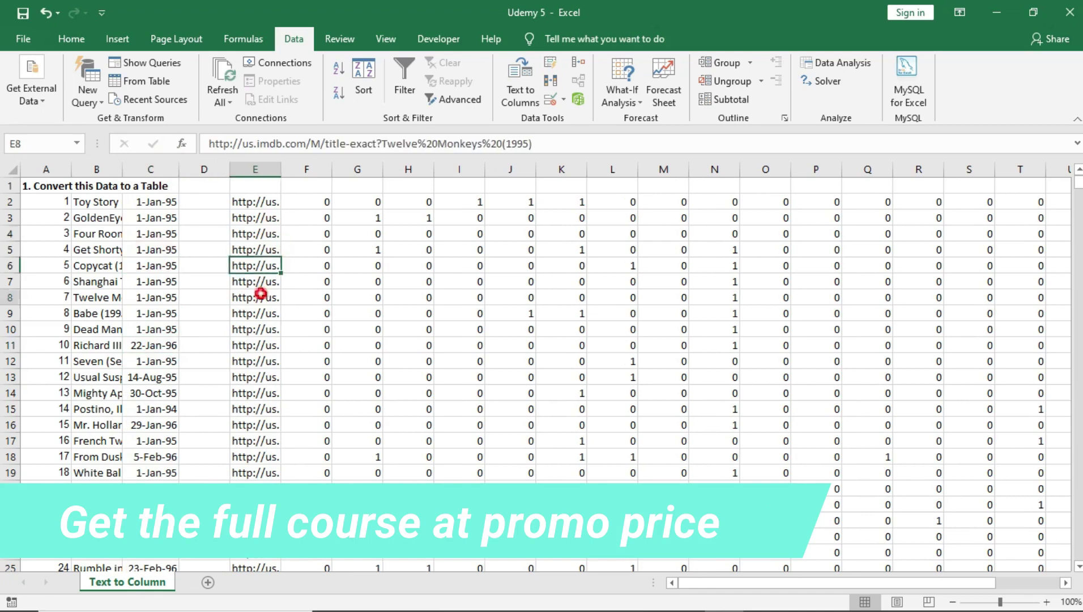
double_click(279, 168)
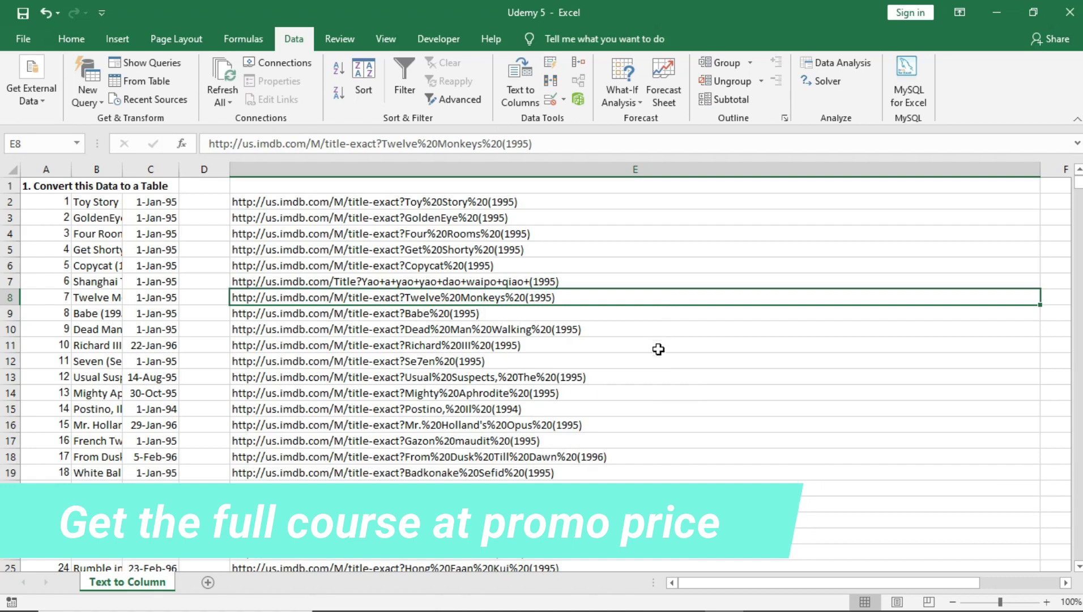
key("ctrl+z")
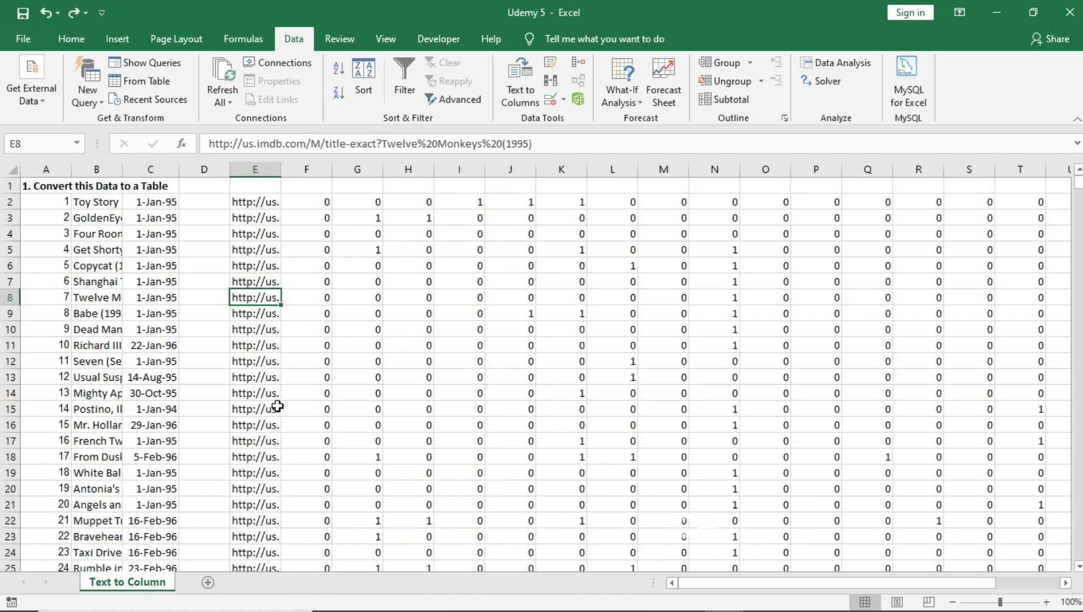
Check a few web address and title cells, and autofit column B to the full movie titles.
left_click(261, 407)
left_click(267, 270)
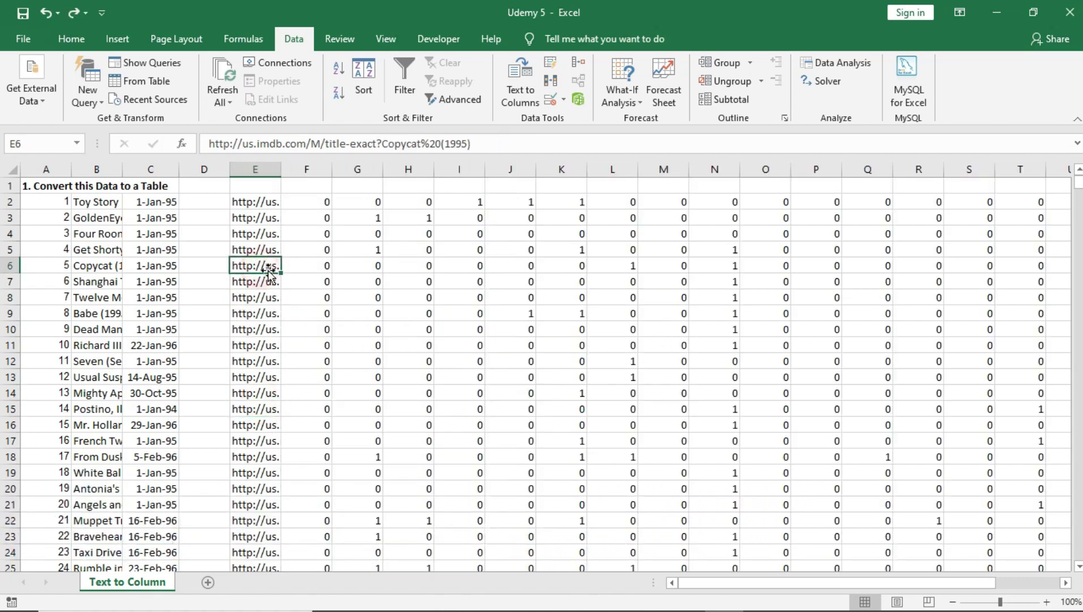
left_click(264, 235)
left_click(89, 315)
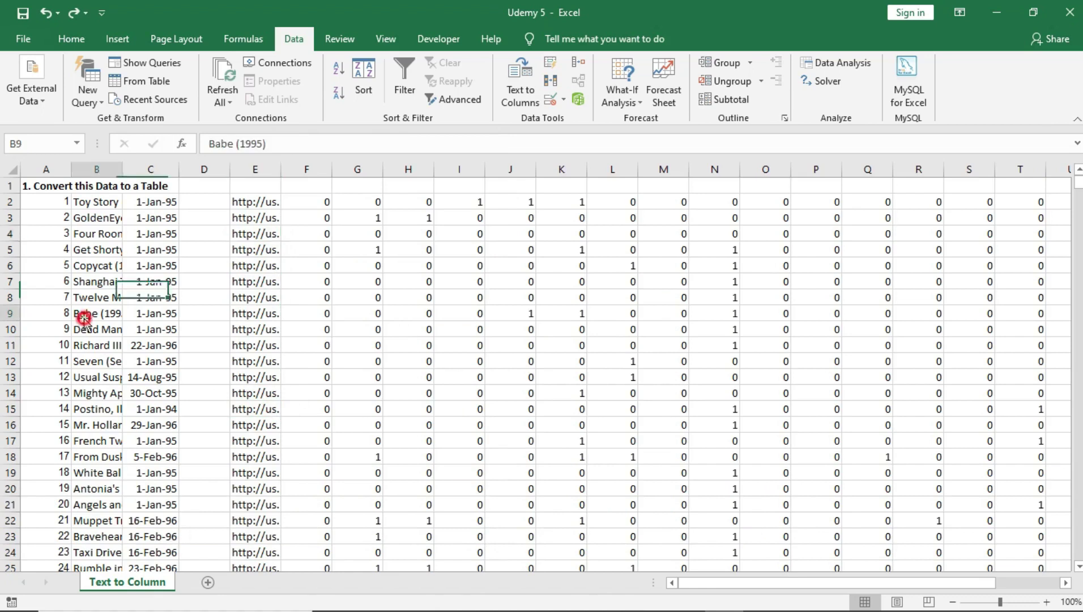
double_click(121, 165)
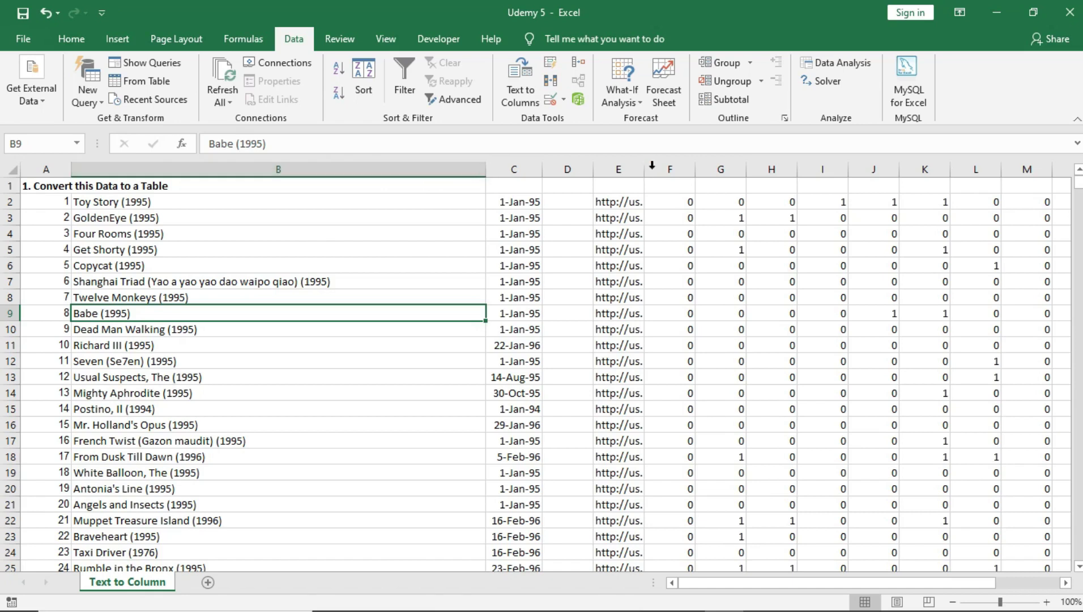
Autofit columns F through M to their single-digit 0 and 1 values.
double_click(695, 169)
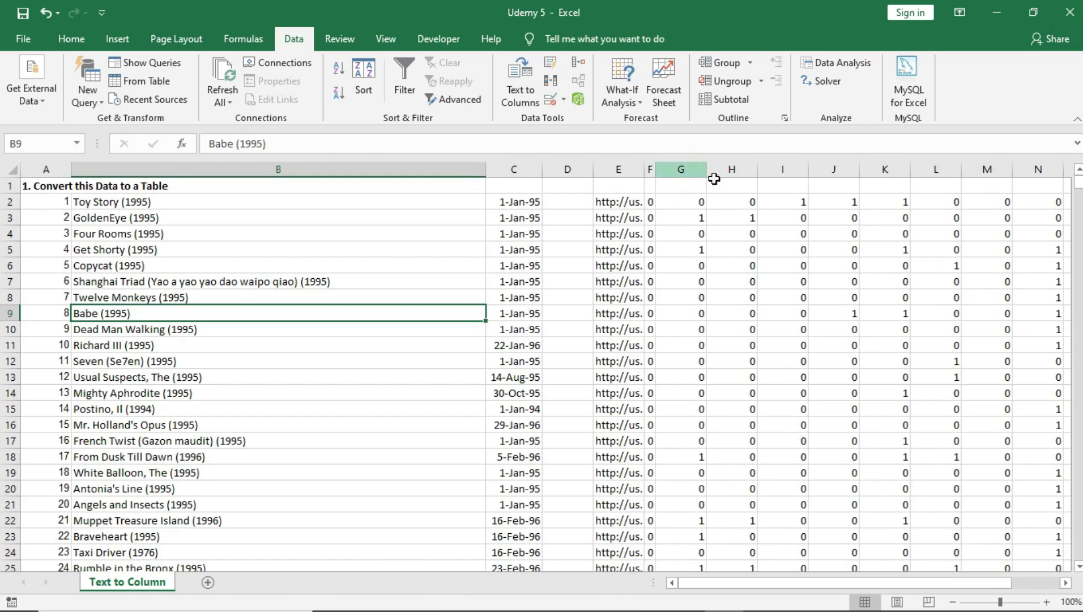
double_click(705, 170)
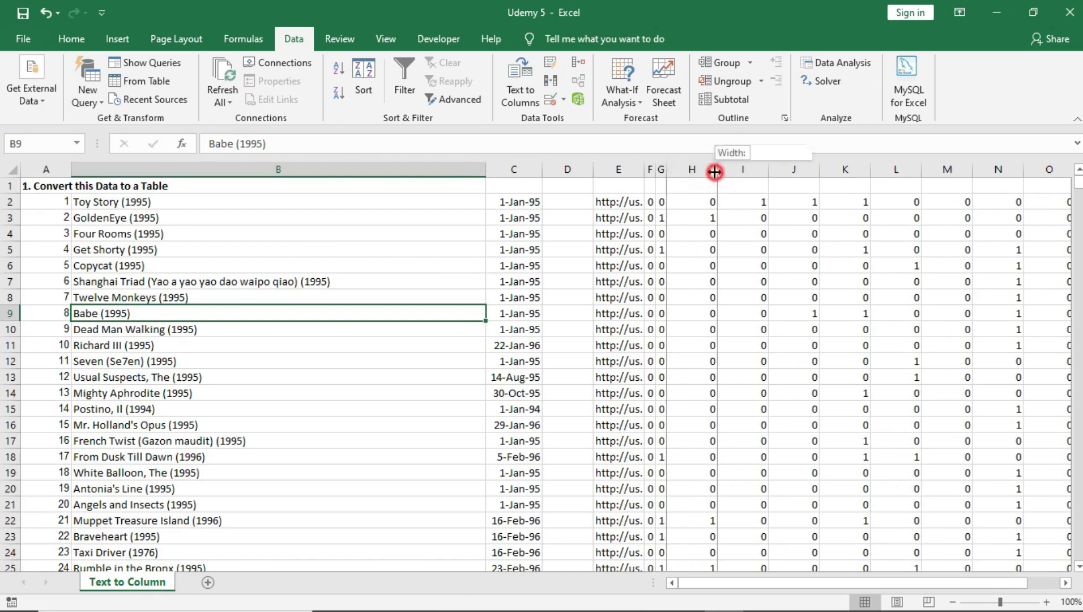
double_click(715, 171)
double_click(728, 169)
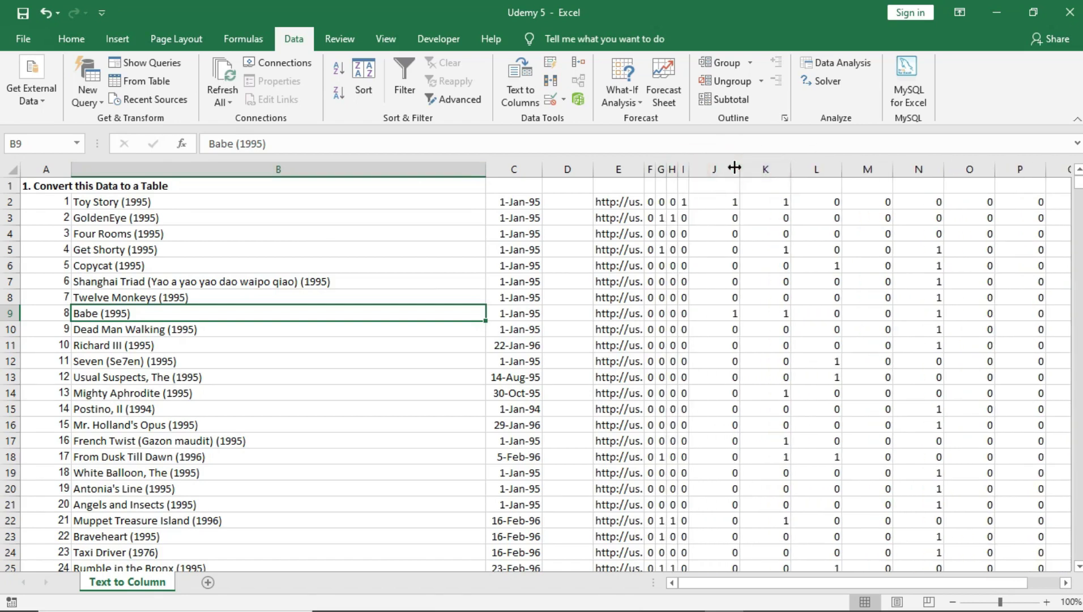
double_click(734, 166)
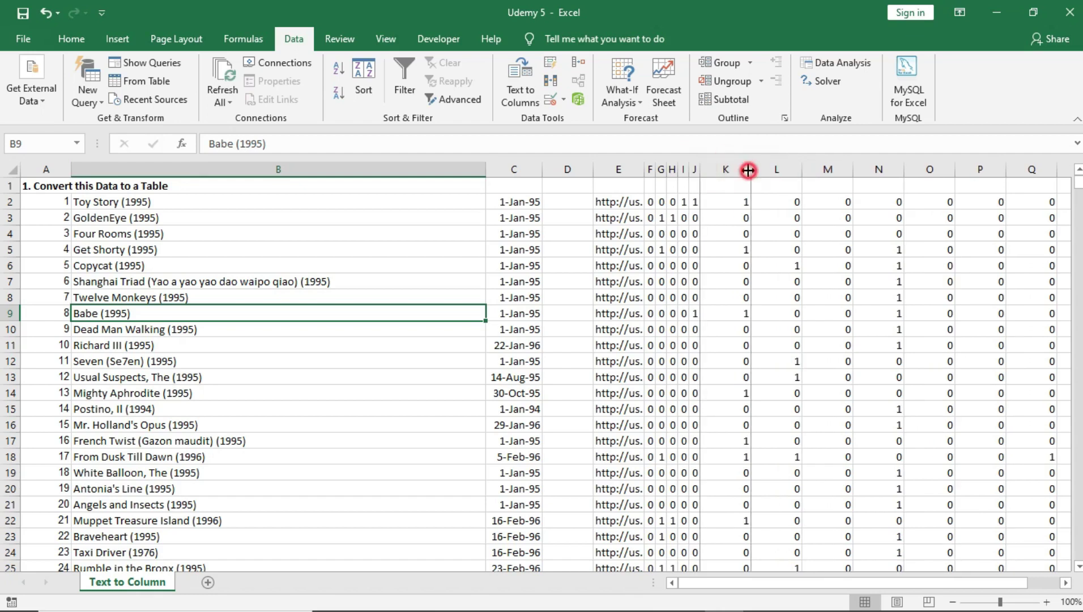
double_click(747, 170)
double_click(758, 170)
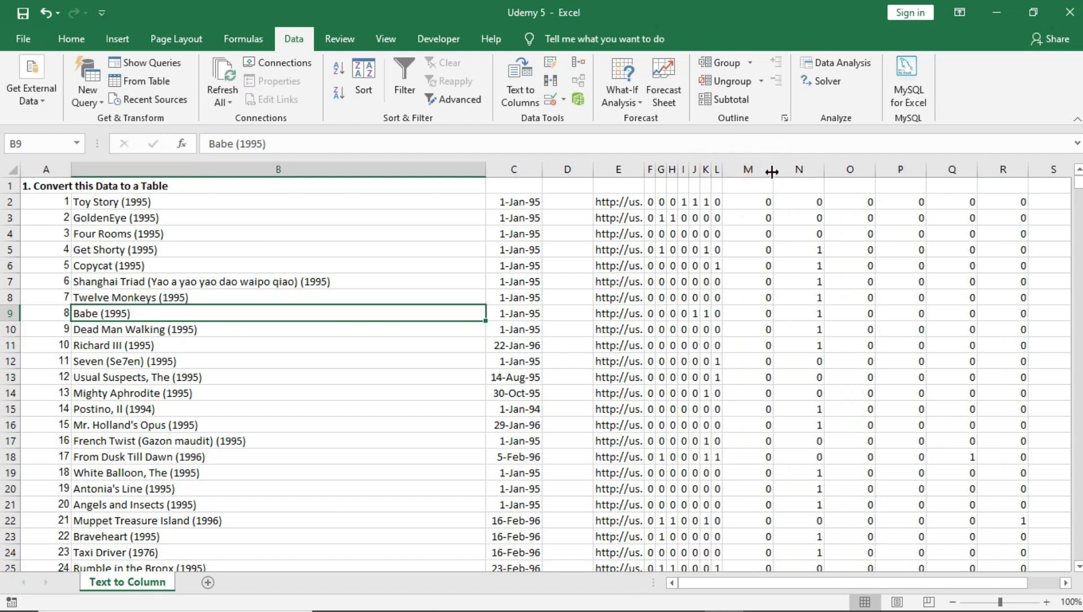
double_click(771, 168)
left_click(717, 281)
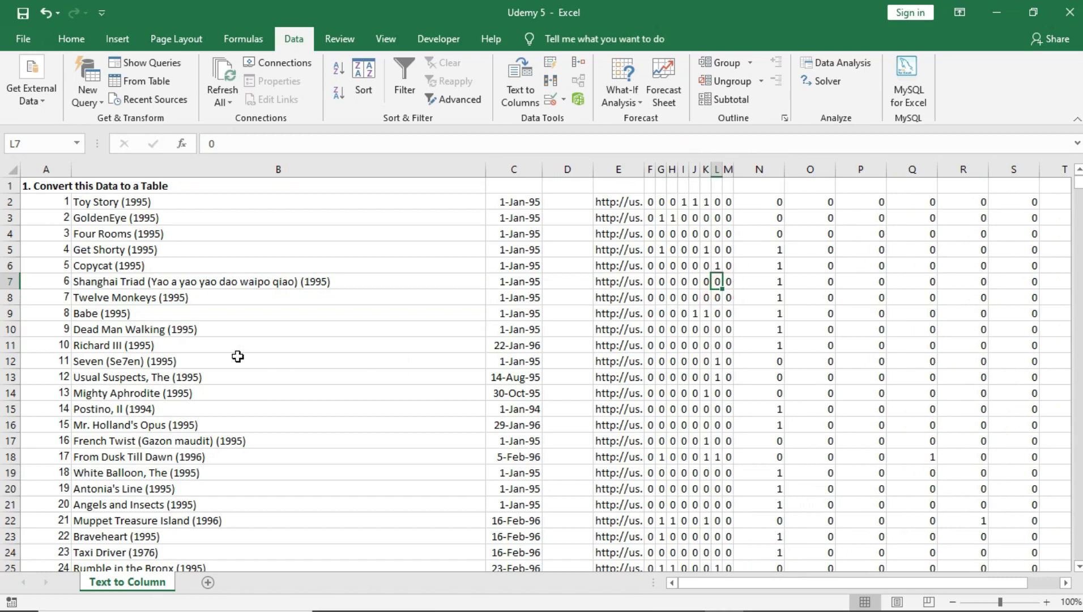
left_click(174, 331)
left_click(300, 342)
left_click(312, 391)
left_click(266, 473)
left_click(182, 347)
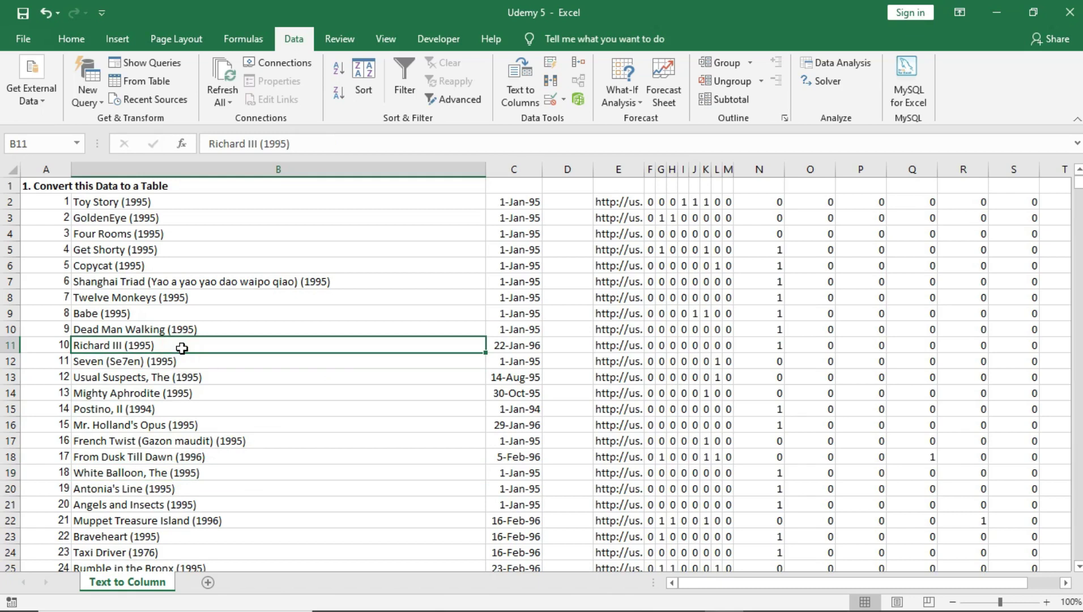
left_click(201, 283)
left_click(296, 370)
left_click(157, 297)
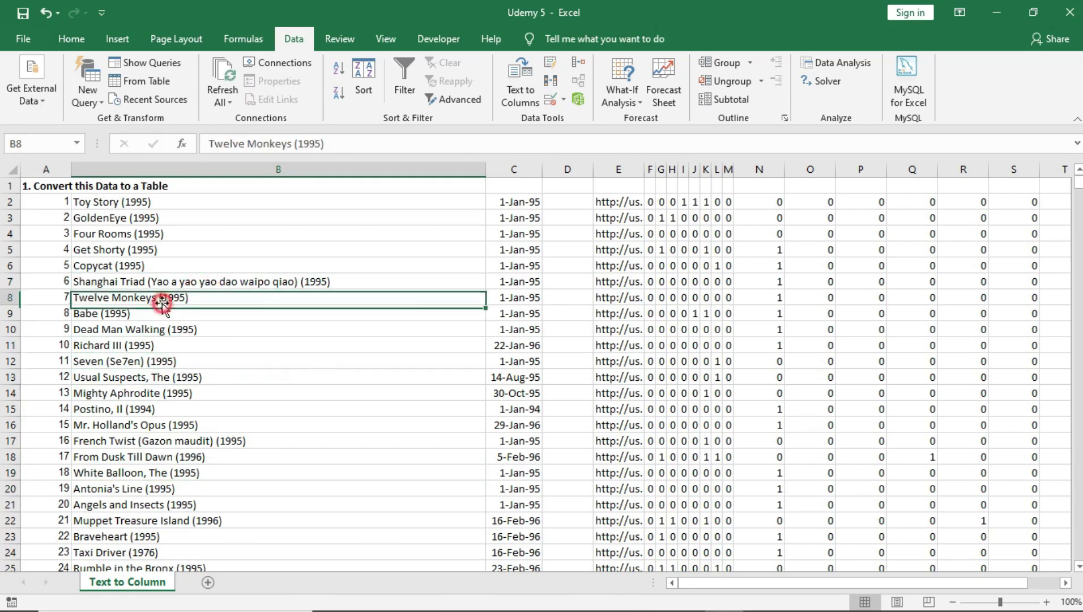
left_click(283, 417)
left_click(213, 391)
left_click(163, 314)
left_click(207, 408)
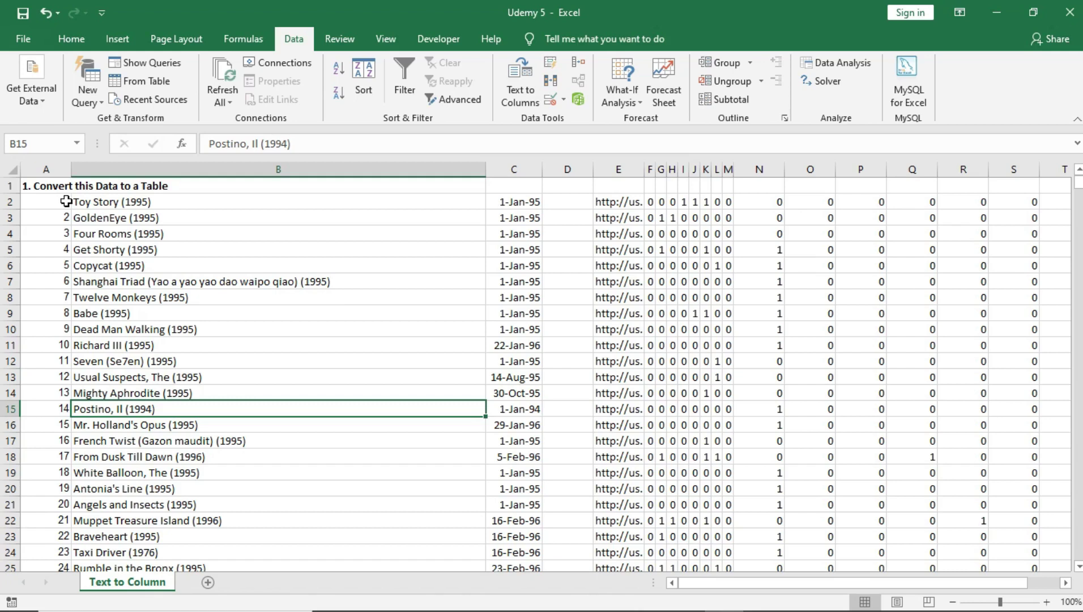
left_click(135, 253)
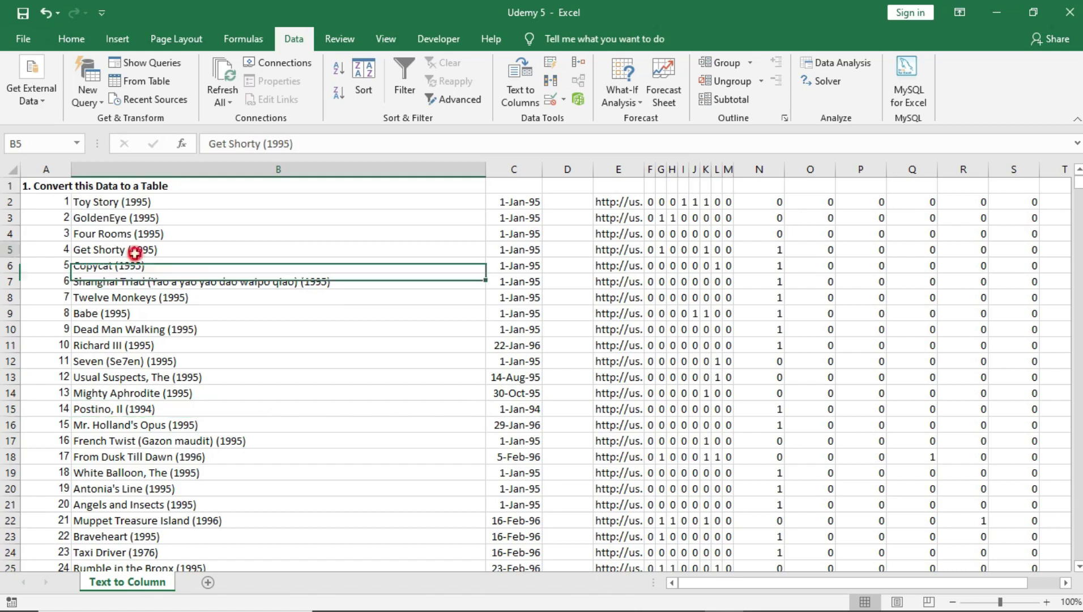
left_click_drag(249, 365, 250, 378)
left_click(253, 286)
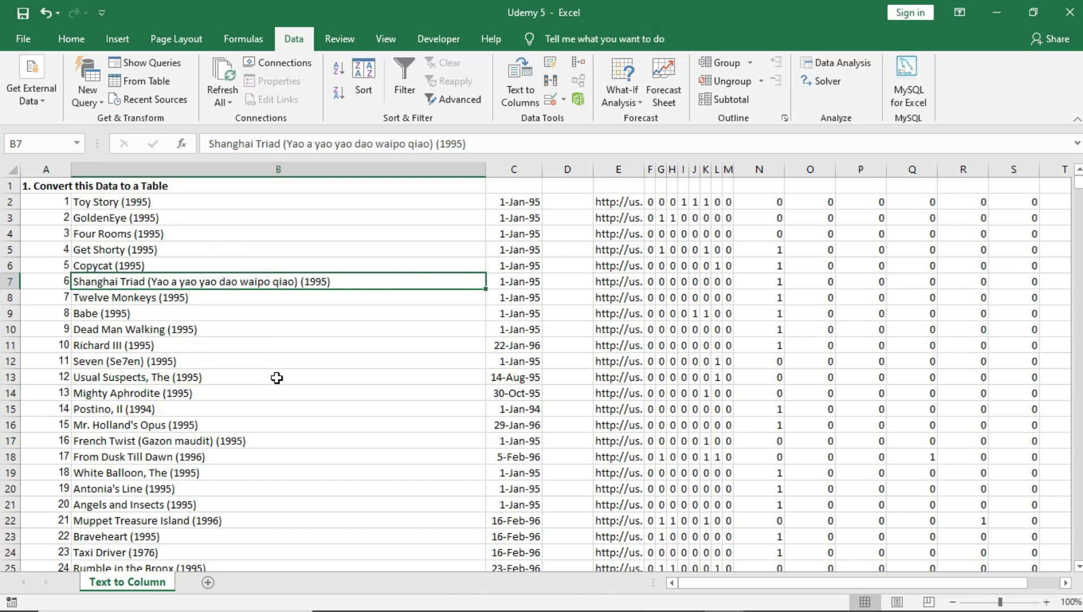
left_click(312, 345)
left_click(513, 299)
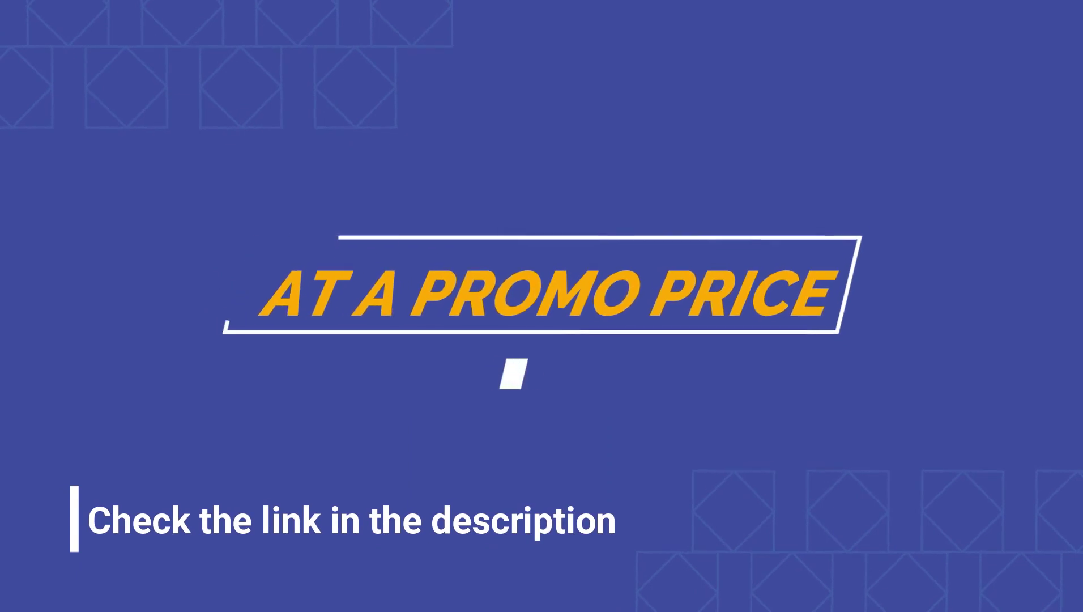